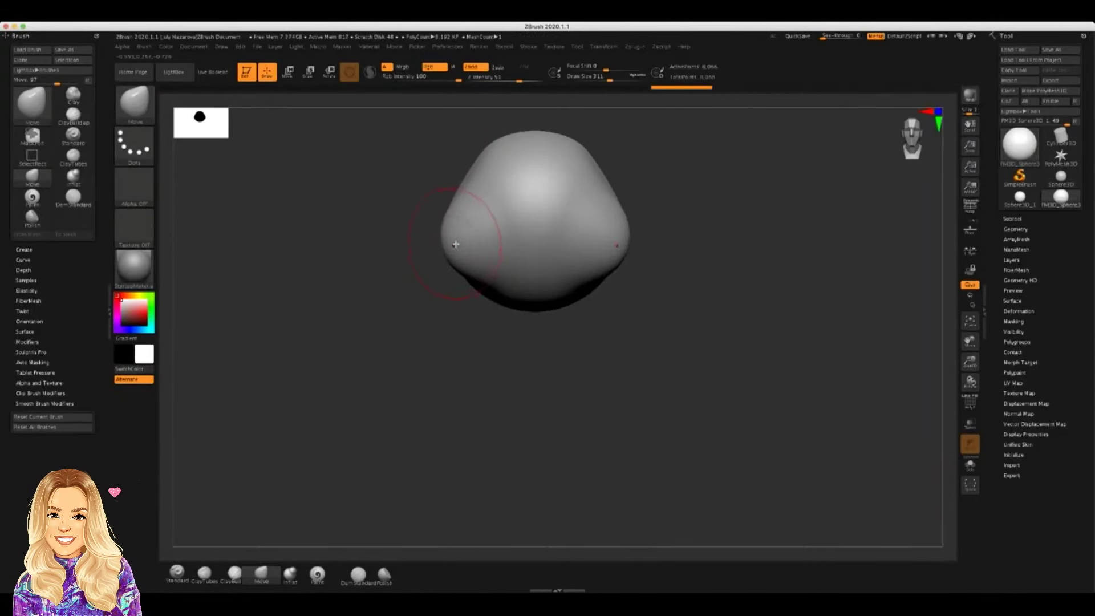
# Push the starting sphere into a squat, rounded dome, checking it from front, side and three-quarter views.
pyautogui.hotkey('ctrl', 'z')
pyautogui.press('s')
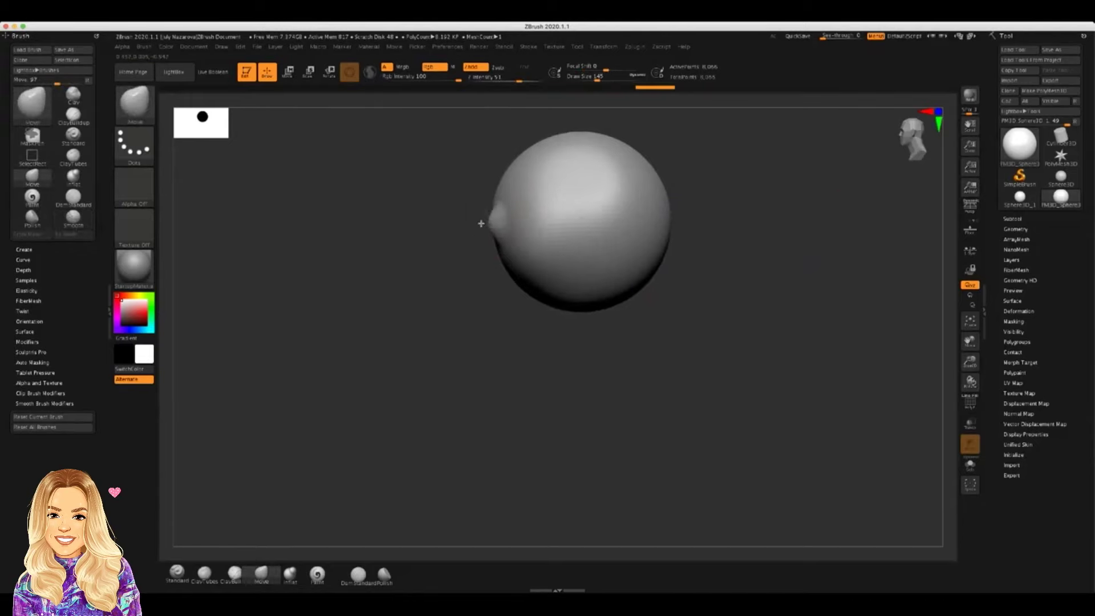
pyautogui.moveTo(482, 224)
pyautogui.mouseDown()
pyautogui.moveTo(364, 234)
pyautogui.moveTo(408, 225)
pyautogui.mouseUp()
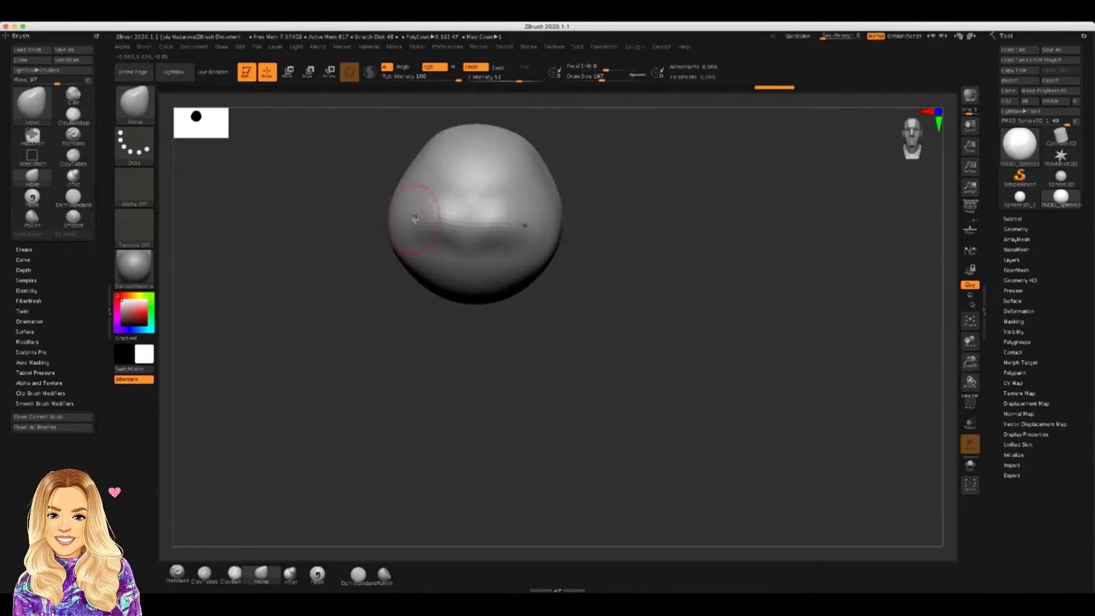
pyautogui.moveTo(536, 230); pyautogui.dragTo(573, 241)
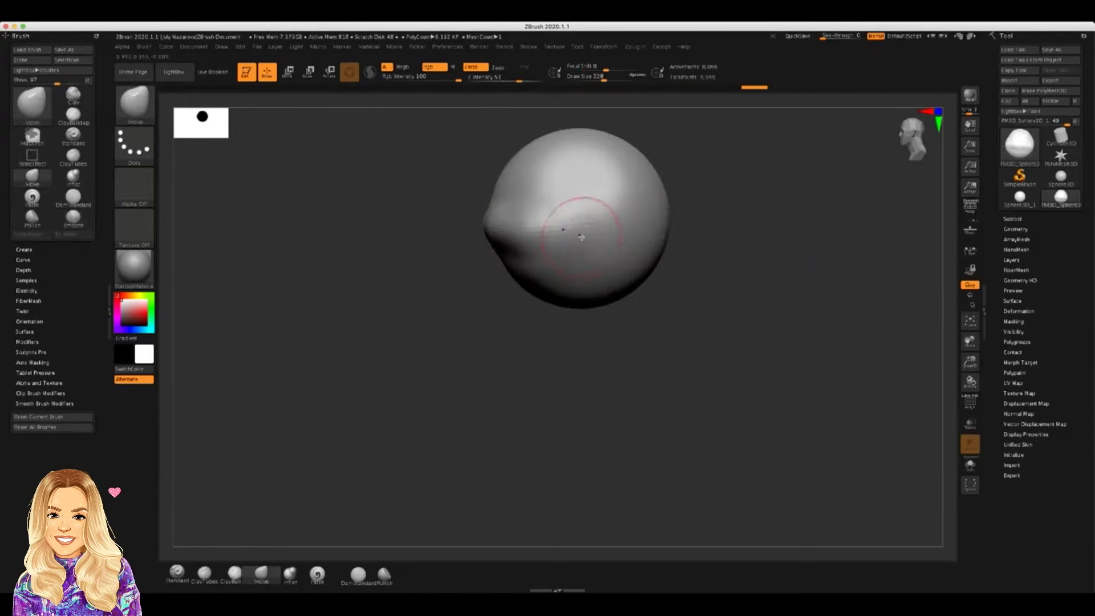
pyautogui.moveTo(335, 243); pyautogui.dragTo(368, 249)
pyautogui.press('w')
pyautogui.press('q')
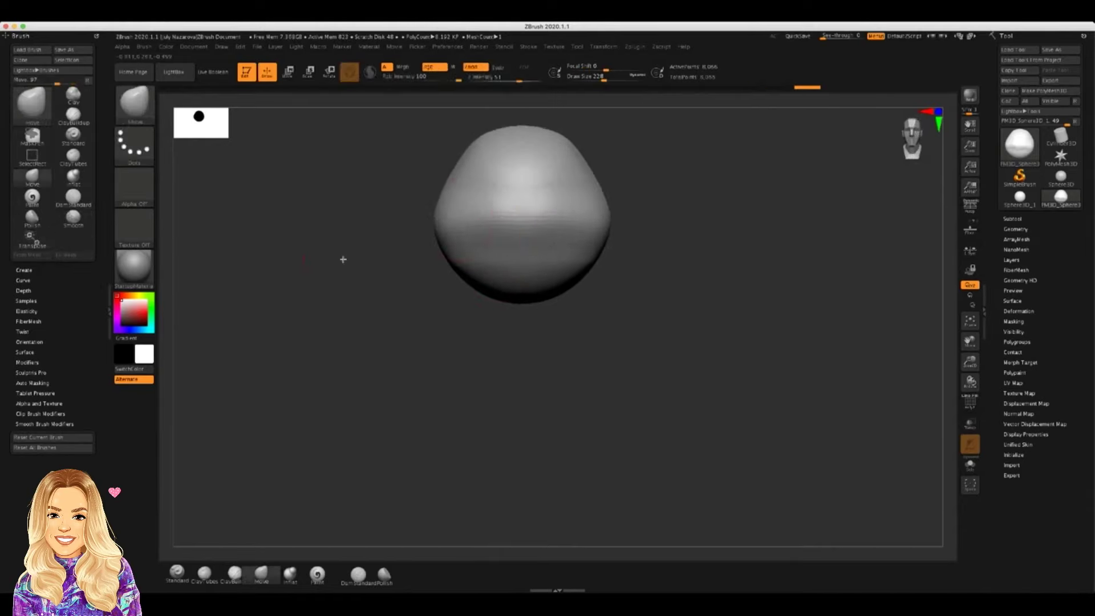
pyautogui.moveTo(389, 292); pyautogui.dragTo(571, 290)
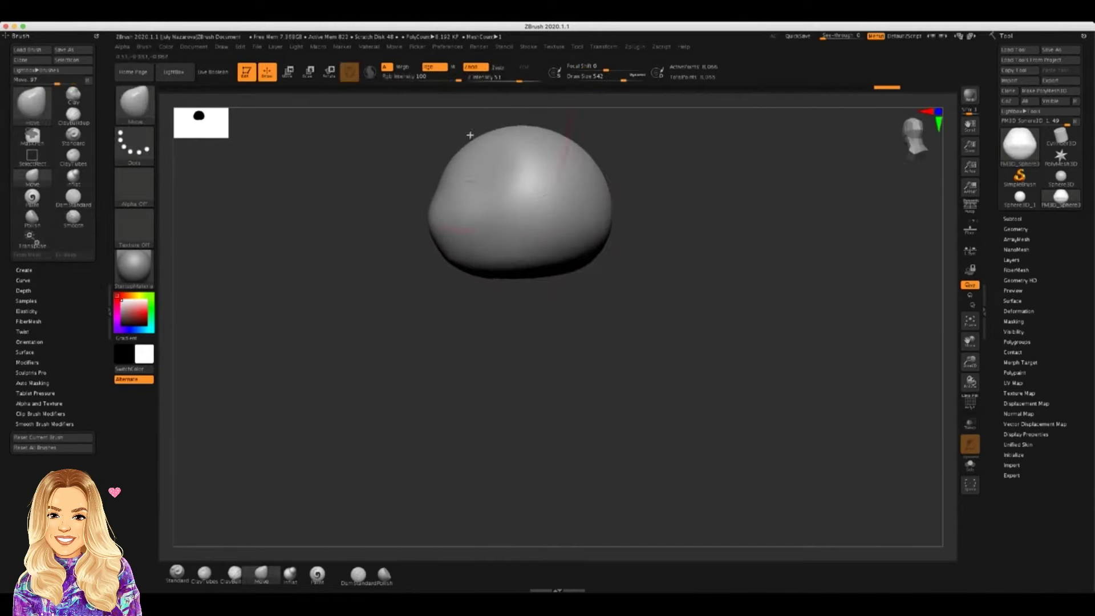
pyautogui.moveTo(425, 184); pyautogui.dragTo(390, 251)
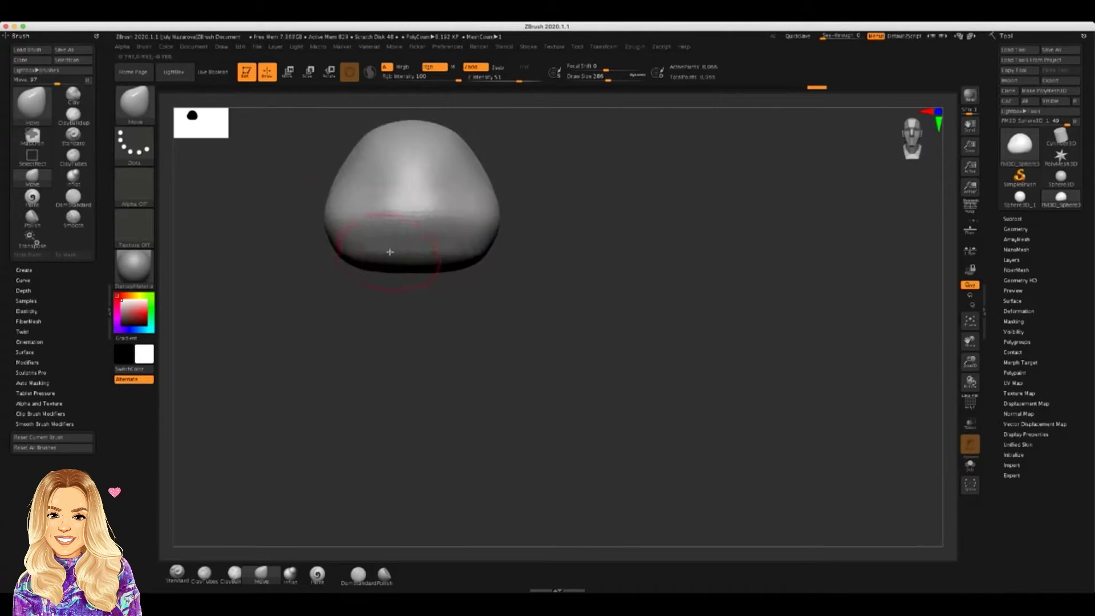
pyautogui.click(1012, 219)
pyautogui.moveTo(709, 247); pyautogui.dragTo(741, 257)
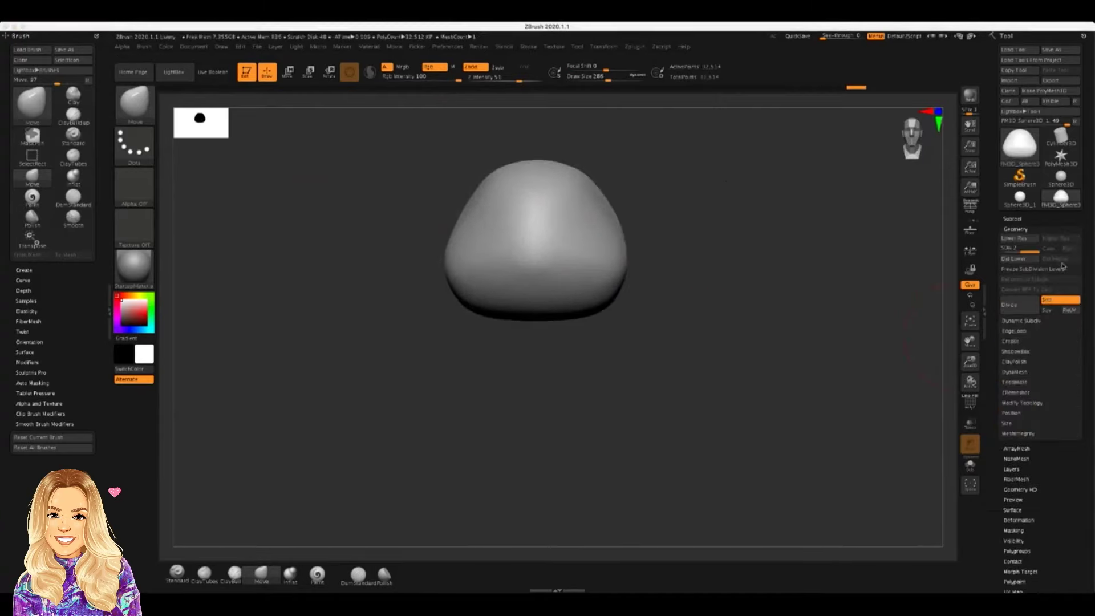
# Append a Sphere3D subtool and move it down below the head.
pyautogui.click(1052, 381)
pyautogui.click(888, 395)
pyautogui.press('w')
pyautogui.moveTo(572, 293)
pyautogui.mouseDown()
pyautogui.moveTo(583, 403)
pyautogui.moveTo(529, 405)
pyautogui.moveTo(665, 347)
pyautogui.moveTo(688, 398)
pyautogui.moveTo(277, 324)
pyautogui.mouseUp()
# Sculpt the new sphere into an egg-shaped body with bulges at its base.
pyautogui.press('q')
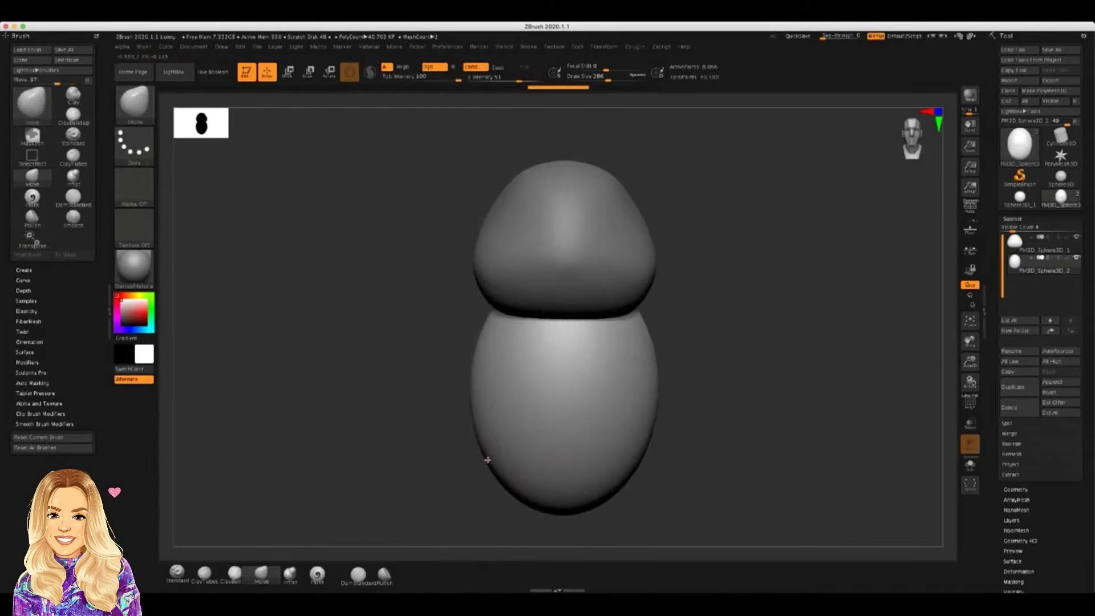
pyautogui.hotkey('ctrl', 'z')
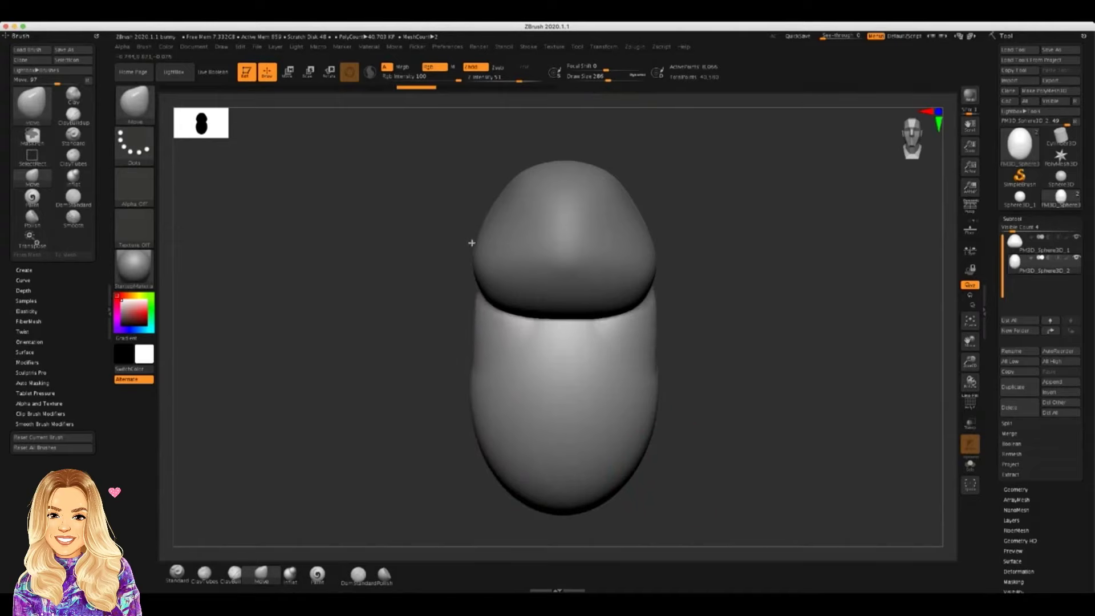
pyautogui.moveTo(480, 400); pyautogui.dragTo(454, 351)
pyautogui.moveTo(495, 489)
pyautogui.mouseDown()
pyautogui.moveTo(538, 481)
pyautogui.moveTo(587, 415)
pyautogui.moveTo(630, 460)
pyautogui.moveTo(436, 365)
pyautogui.moveTo(448, 393)
pyautogui.moveTo(426, 406)
pyautogui.moveTo(601, 473)
pyautogui.moveTo(703, 476)
pyautogui.mouseUp()
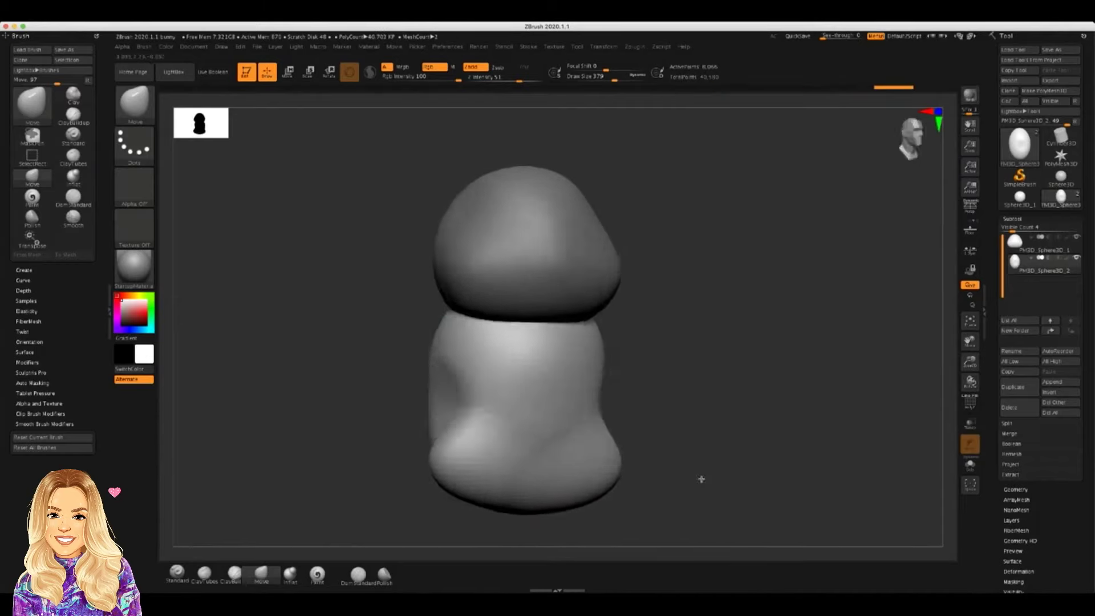
pyautogui.click(1052, 382)
# Append another sphere and squash, raise and tilt it into a thin ear on the head.
pyautogui.click(799, 445)
pyautogui.press('w')
pyautogui.moveTo(575, 393); pyautogui.dragTo(582, 245)
pyautogui.moveTo(713, 285)
pyautogui.mouseDown()
pyautogui.moveTo(656, 273)
pyautogui.moveTo(684, 266)
pyautogui.moveTo(577, 316)
pyautogui.mouseUp()
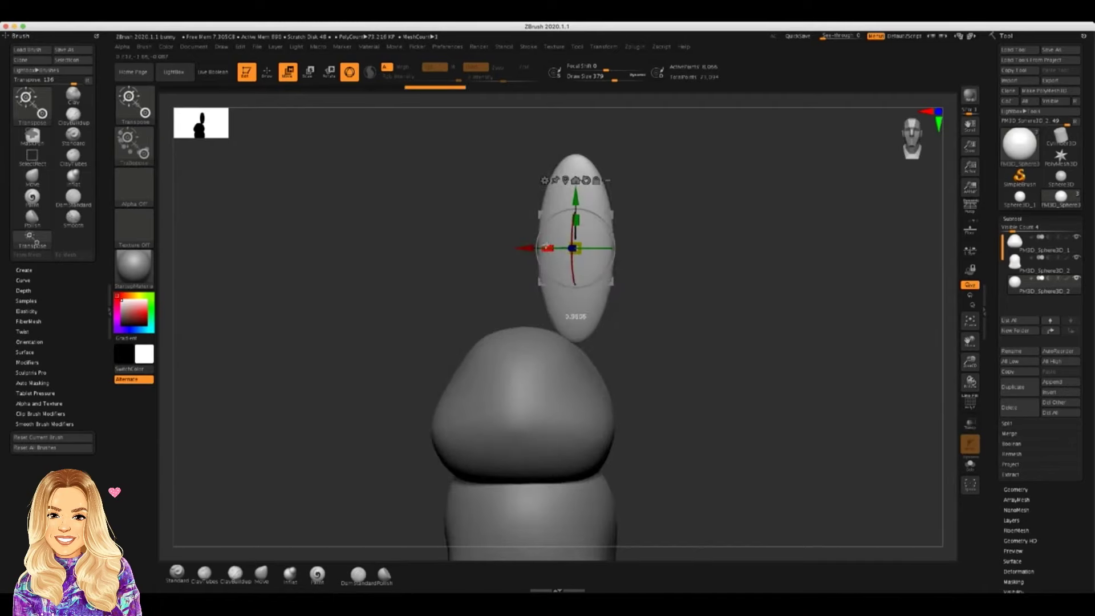
pyautogui.moveTo(576, 248)
pyautogui.mouseDown()
pyautogui.moveTo(576, 283)
pyautogui.moveTo(703, 276)
pyautogui.mouseUp()
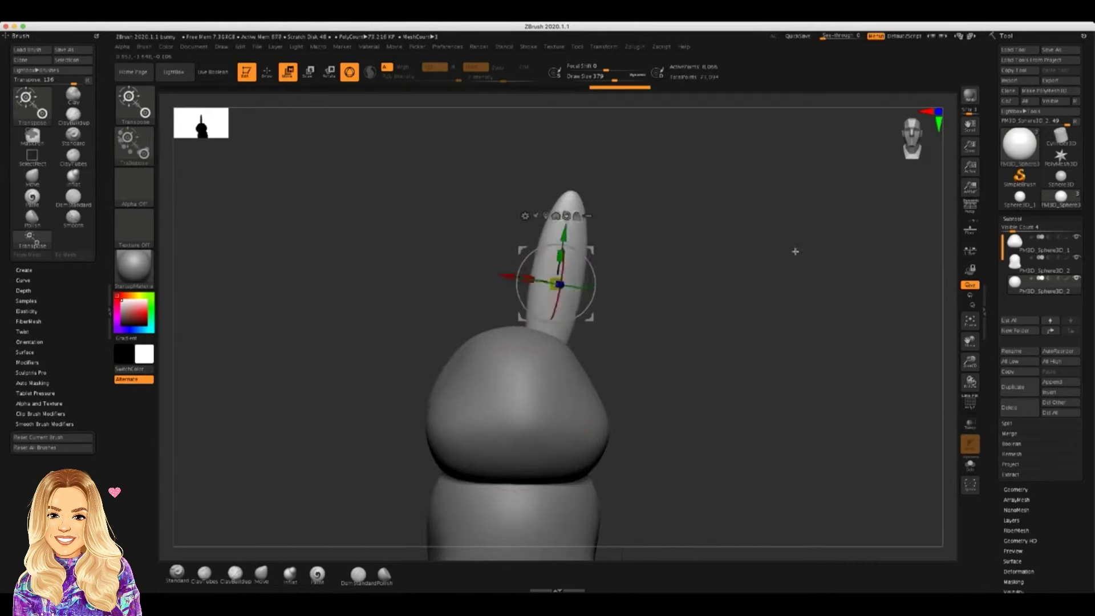
pyautogui.press('q')
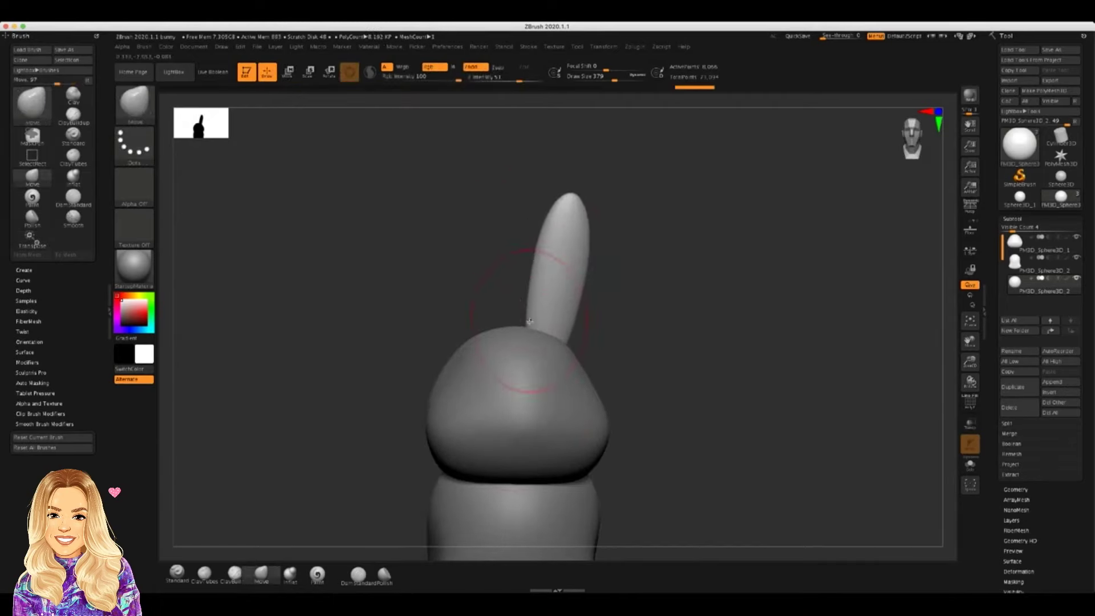
# Check both mirrored ears from side and front, and subdivide the ear mesh.
pyautogui.moveTo(528, 321); pyautogui.dragTo(566, 281)
pyautogui.moveTo(590, 196); pyautogui.dragTo(520, 287)
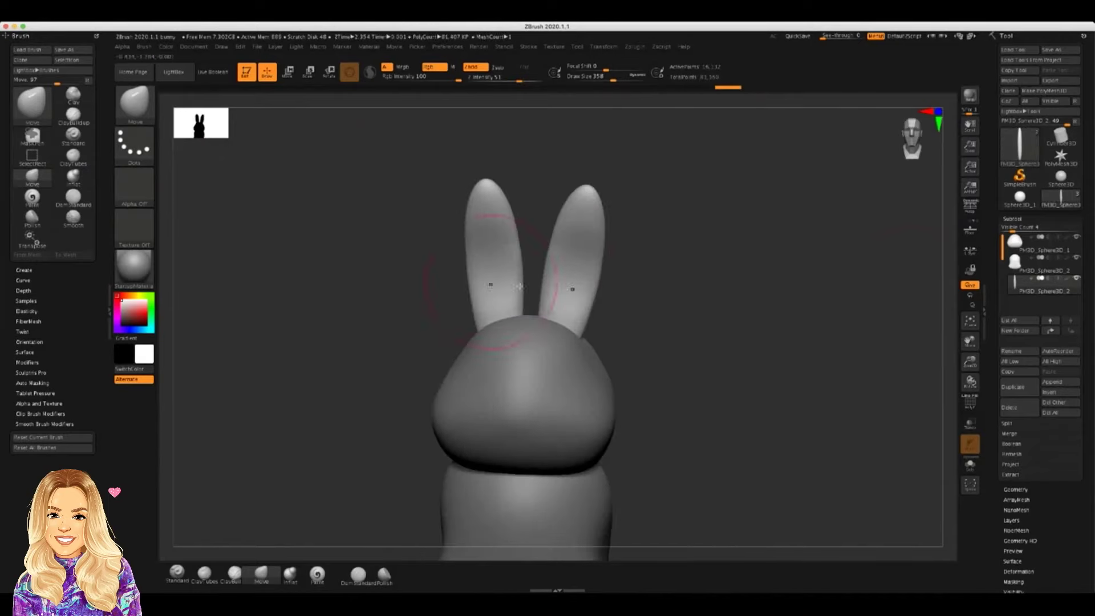
pyautogui.click(1016, 491)
pyautogui.hotkey('ctrl', 'd')
pyautogui.click(81, 117)
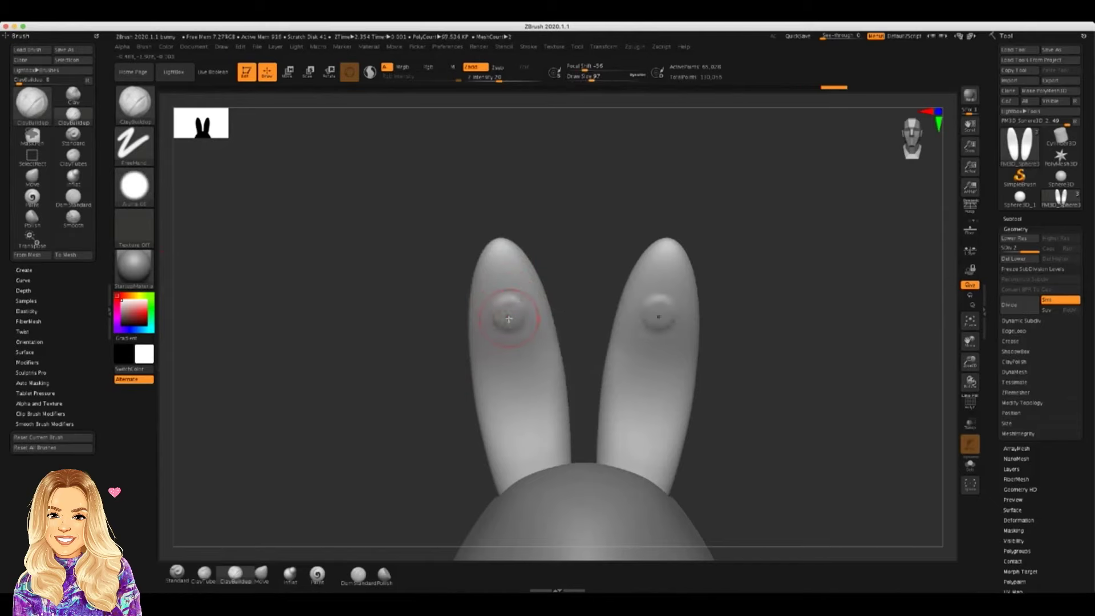
# Carve inner grooves into the ears with ClayBuildup, smooth them, and widen the ears with Move.
pyautogui.moveTo(512, 372); pyautogui.dragTo(509, 354)
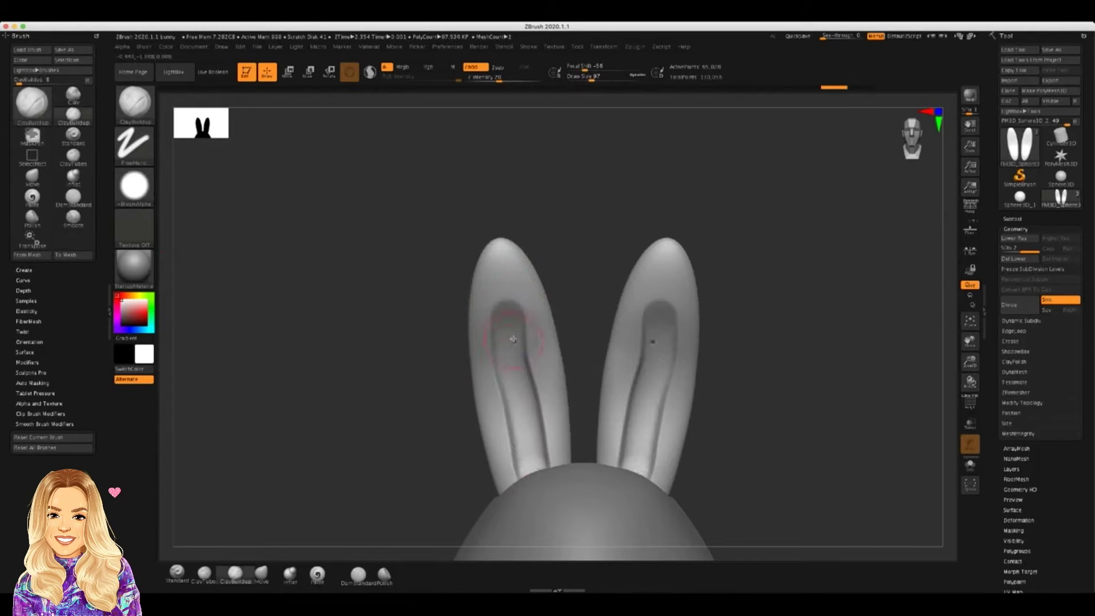
pyautogui.keyDown('shift'); pyautogui.moveTo(561, 463); pyautogui.dragTo(724, 374); pyautogui.keyUp('shift')
pyautogui.press('b')
pyautogui.press('m')
pyautogui.press('v')
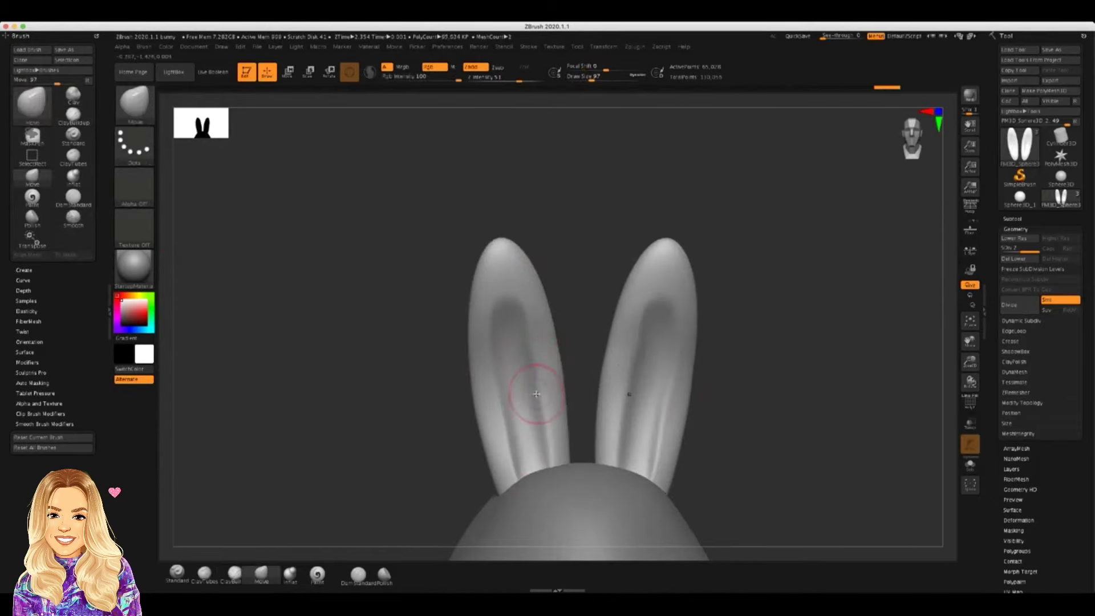
pyautogui.moveTo(529, 341); pyautogui.dragTo(525, 285)
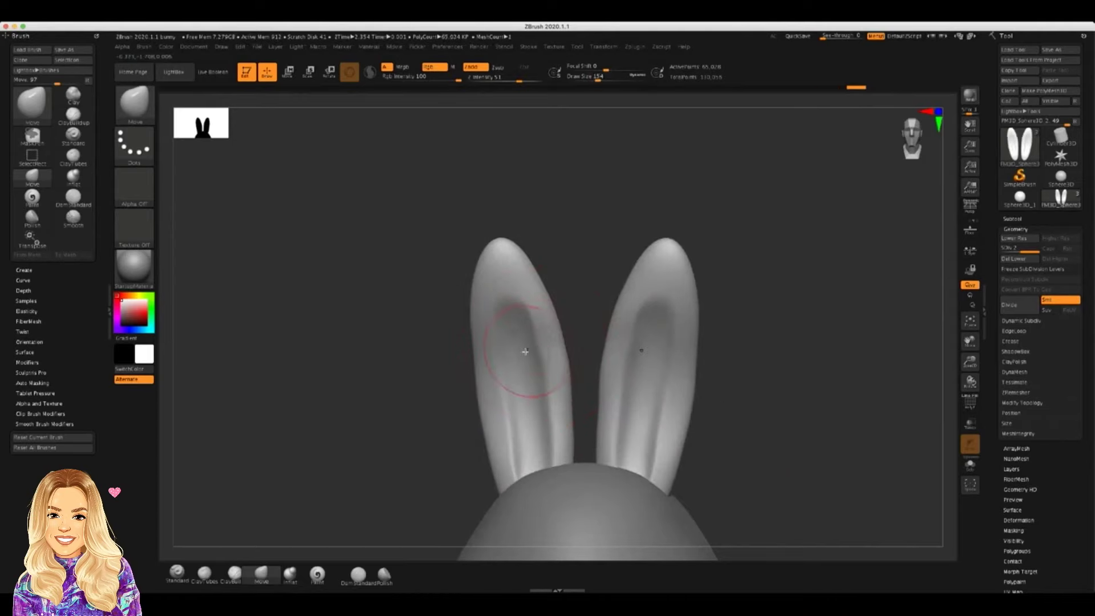
# Confirm the transform prompt and frame the whole bunny in view.
pyautogui.press('w')
pyautogui.click(557, 201)
pyautogui.moveTo(782, 320)
pyautogui.mouseDown()
pyautogui.moveTo(359, 208)
pyautogui.moveTo(365, 191)
pyautogui.mouseUp()
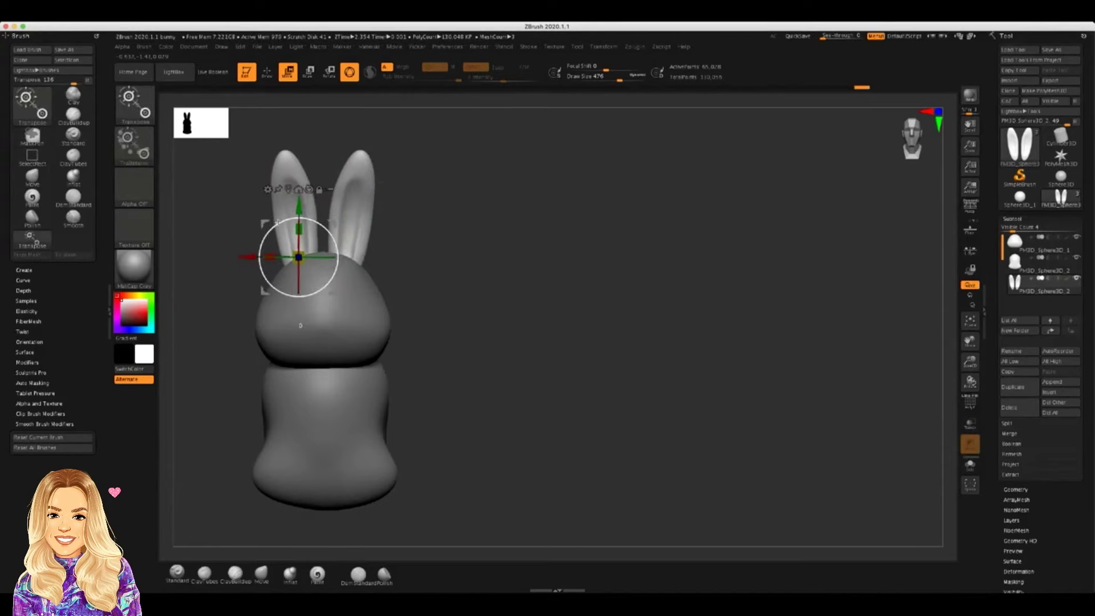
# Bend the left ear's tip outward with the Move brush and reframe the head.
pyautogui.press('q')
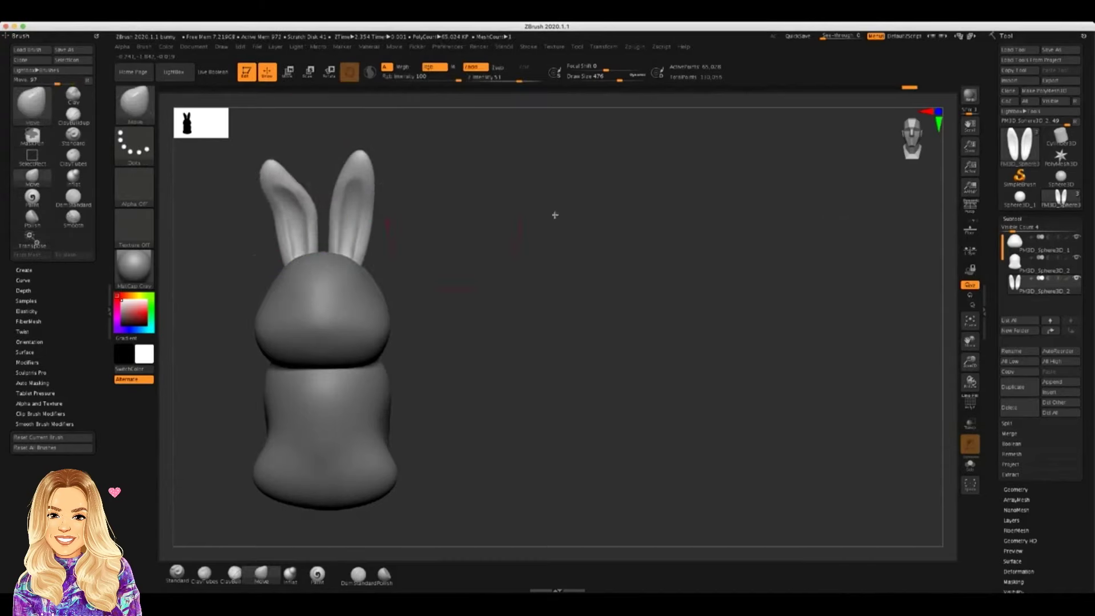
pyautogui.moveTo(555, 215); pyautogui.dragTo(465, 208)
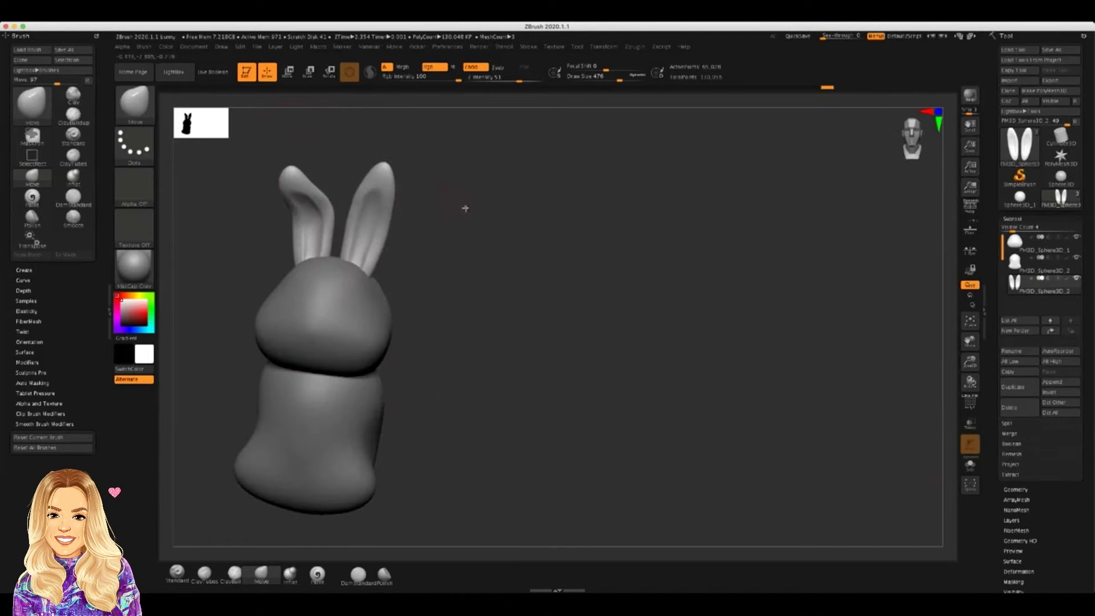
pyautogui.press('f')
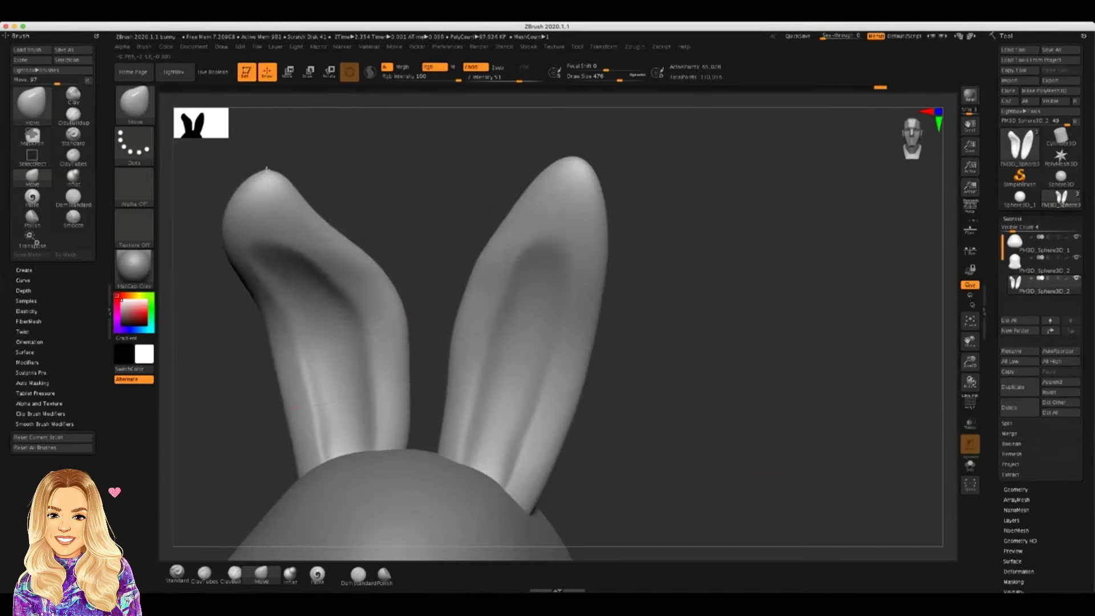
pyautogui.keyDown('alt'); pyautogui.moveTo(783, 277); pyautogui.dragTo(748, 314); pyautogui.keyUp('alt')
pyautogui.moveTo(345, 152); pyautogui.dragTo(349, 179)
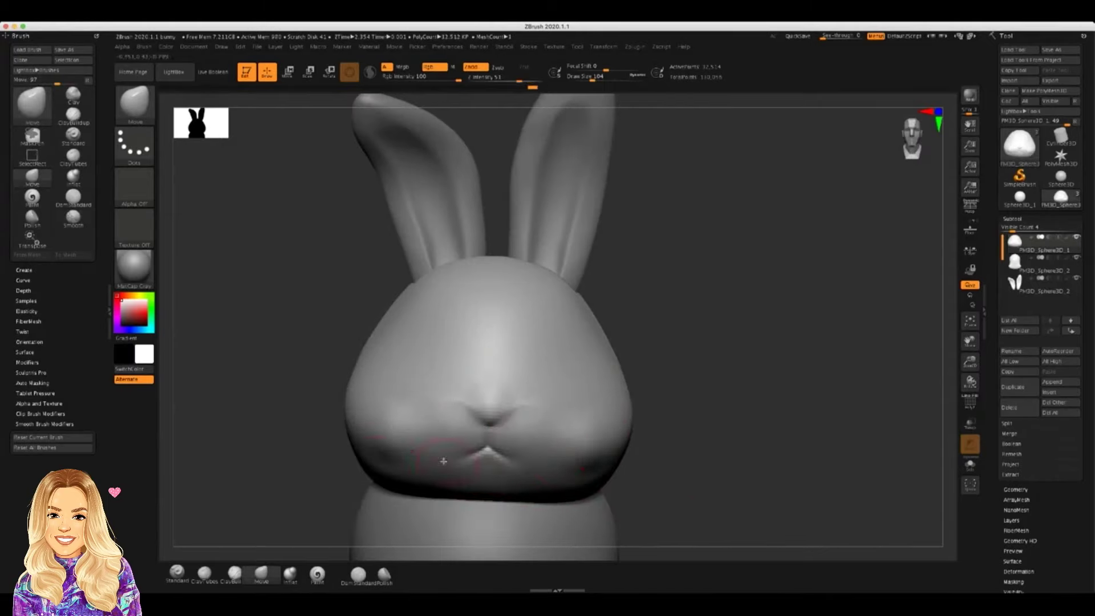
# Finish puffing out the cheek at an adjusted brush size and append a new sphere subtool.
pyautogui.press('s')
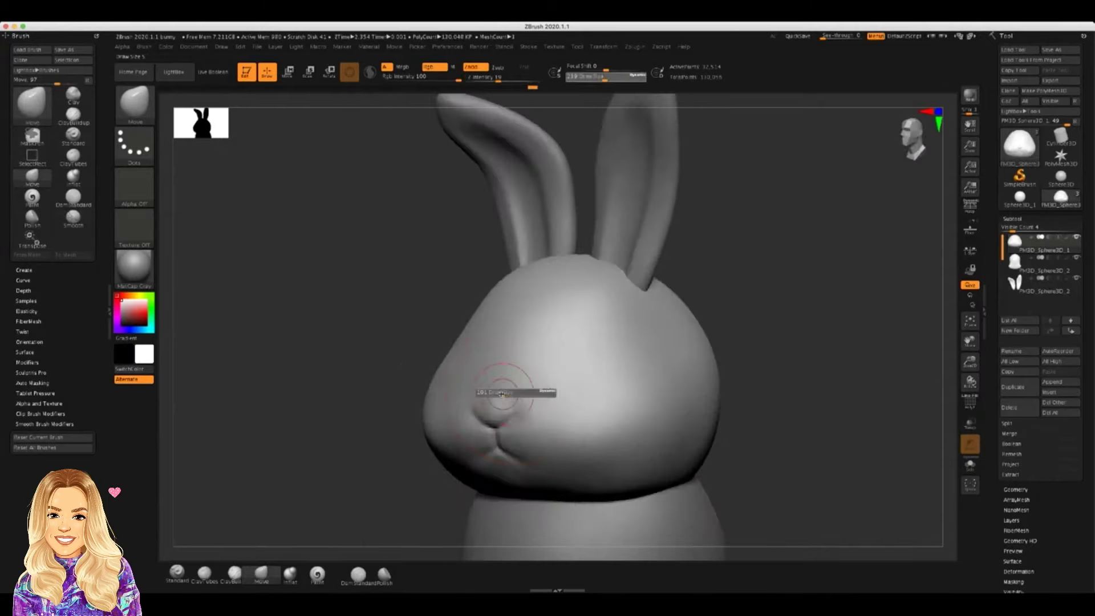
pyautogui.click(1069, 386)
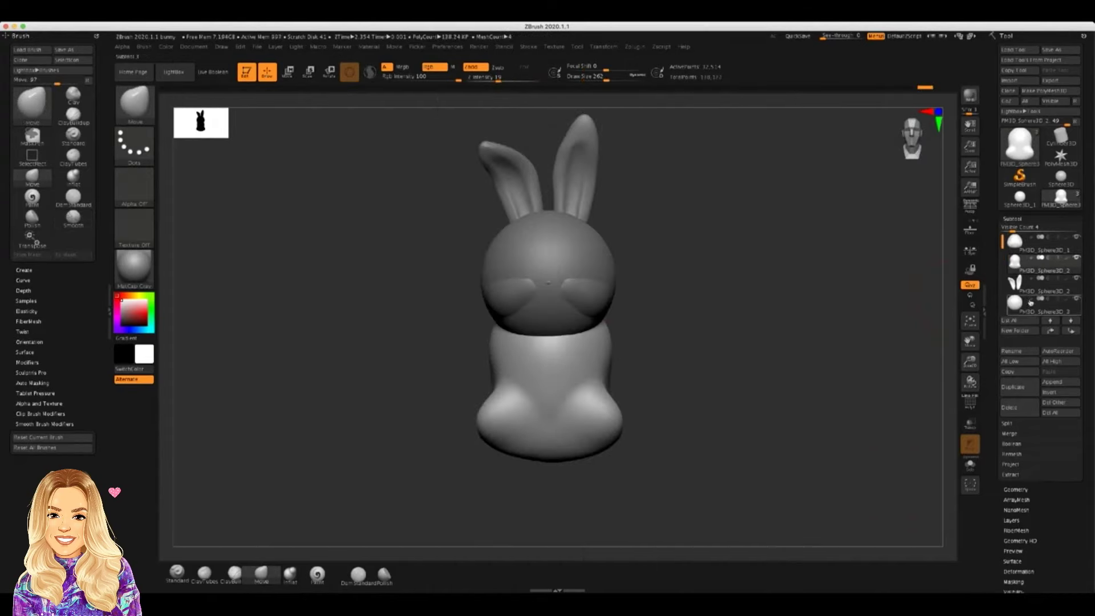
# Flatten and stretch the new sphere into a long flat foot at the bunny's base.
pyautogui.press('w')
pyautogui.moveTo(684, 387)
pyautogui.mouseDown()
pyautogui.moveTo(614, 388)
pyautogui.moveTo(692, 411)
pyautogui.mouseUp()
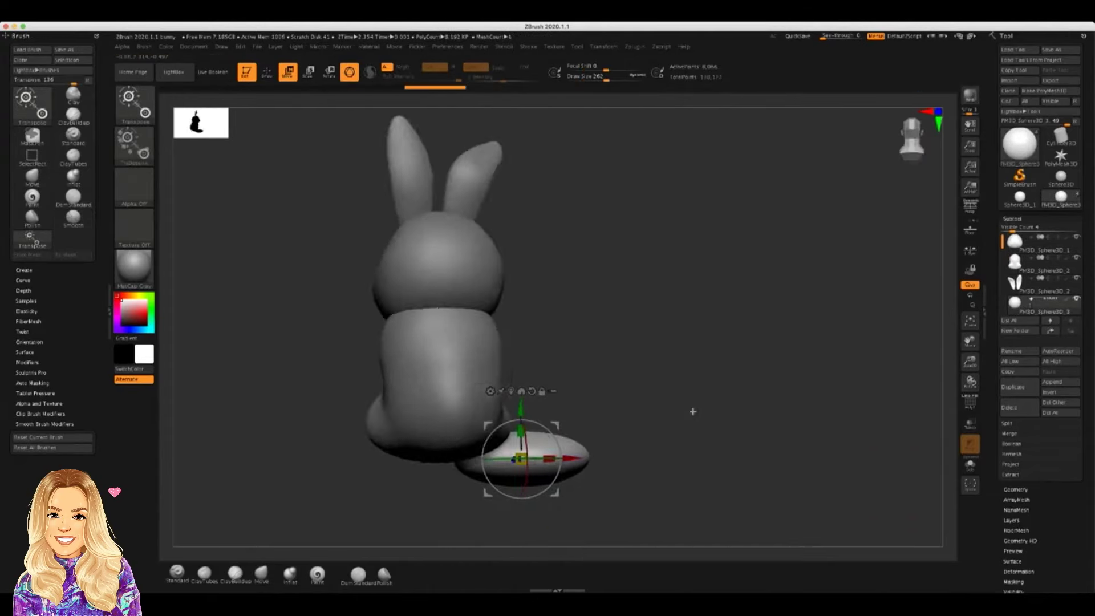
pyautogui.moveTo(570, 456); pyautogui.dragTo(492, 459)
pyautogui.moveTo(741, 342); pyautogui.dragTo(684, 342)
pyautogui.moveTo(576, 441)
pyautogui.mouseDown()
pyautogui.moveTo(661, 432)
pyautogui.moveTo(753, 445)
pyautogui.moveTo(673, 443)
pyautogui.mouseUp()
pyautogui.moveTo(602, 480)
pyautogui.mouseDown()
pyautogui.moveTo(664, 313)
pyautogui.moveTo(656, 418)
pyautogui.moveTo(762, 354)
pyautogui.mouseUp()
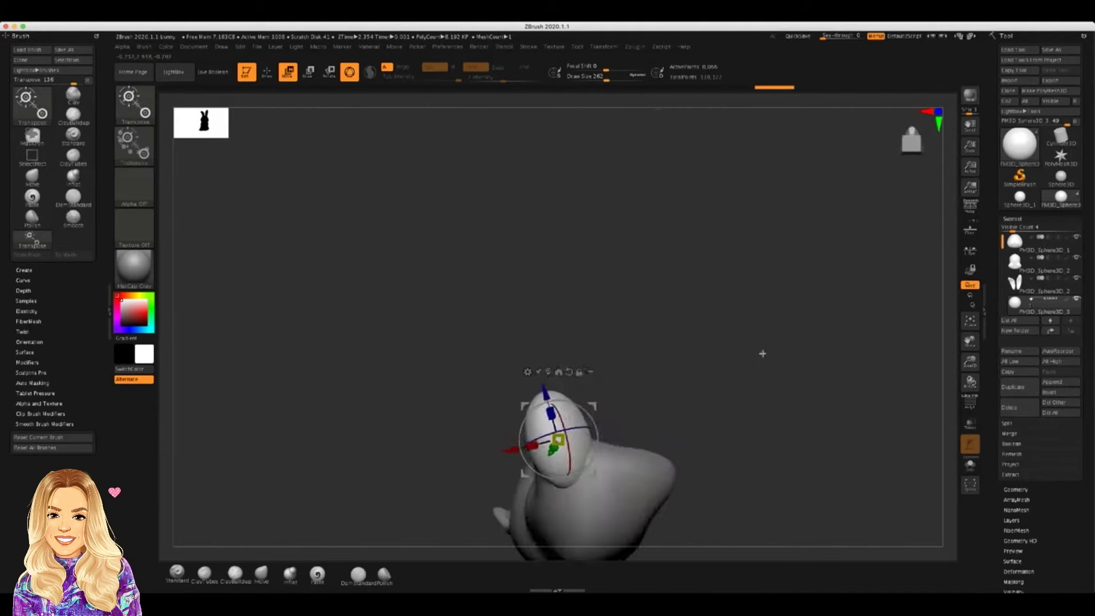
pyautogui.press('q')
# Spread the two feet farther apart and check them from front and side views.
pyautogui.click(1015, 263)
pyautogui.press('f')
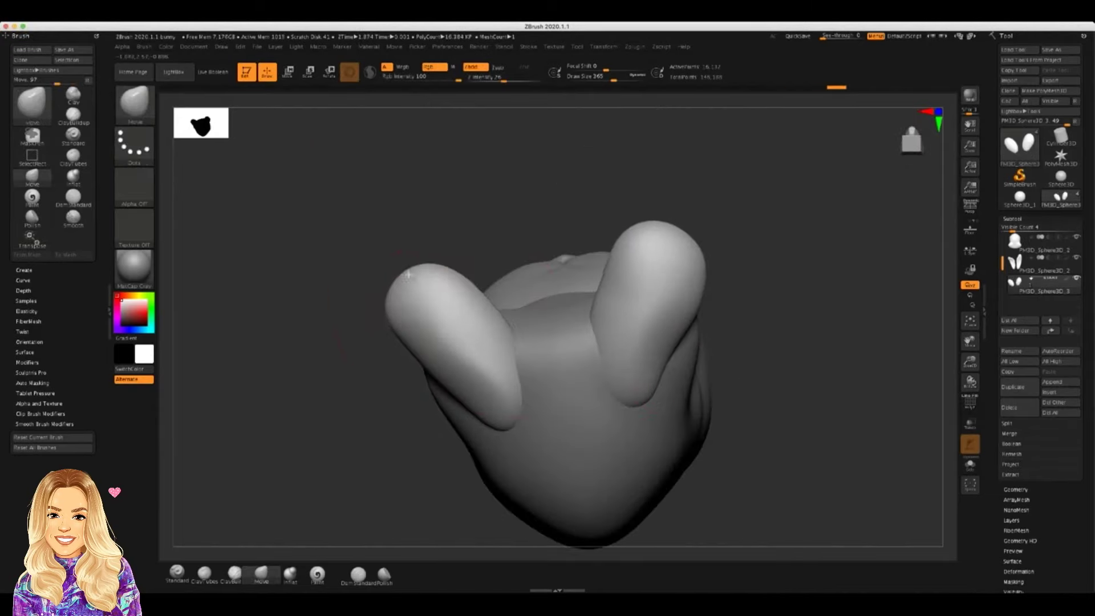
pyautogui.moveTo(408, 274)
pyautogui.mouseDown()
pyautogui.moveTo(310, 349)
pyautogui.moveTo(627, 371)
pyautogui.mouseUp()
pyautogui.press('w')
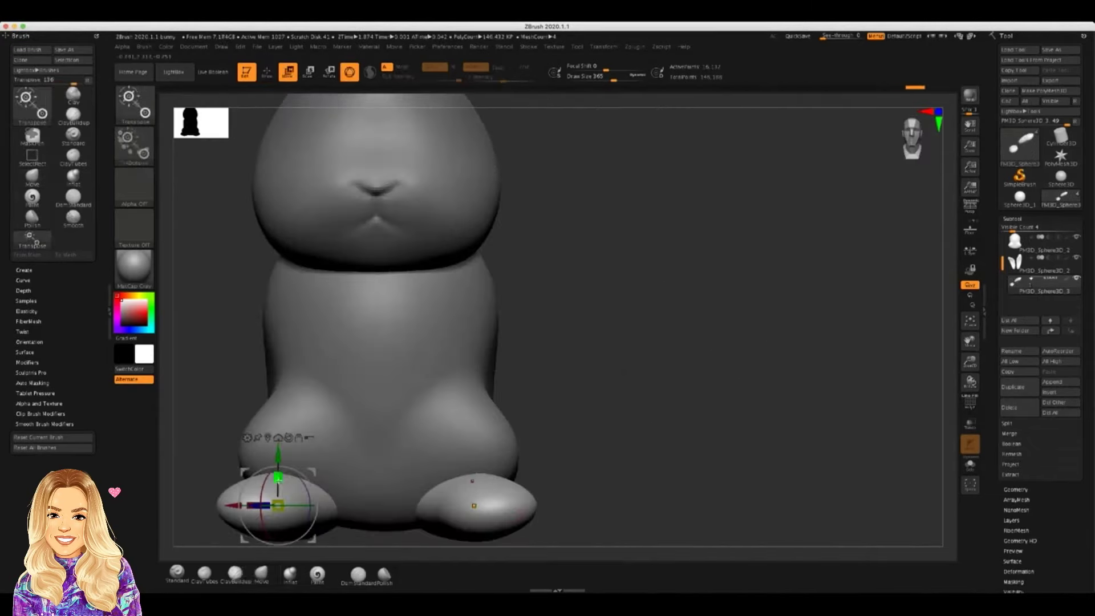
pyautogui.moveTo(263, 504); pyautogui.dragTo(250, 504)
pyautogui.moveTo(485, 506)
pyautogui.mouseDown()
pyautogui.moveTo(445, 399)
pyautogui.moveTo(416, 367)
pyautogui.moveTo(798, 365)
pyautogui.mouseUp()
pyautogui.press('q')
pyautogui.moveTo(634, 403)
pyautogui.mouseDown()
pyautogui.moveTo(593, 435)
pyautogui.moveTo(655, 388)
pyautogui.moveTo(696, 336)
pyautogui.mouseUp()
pyautogui.moveTo(481, 388)
pyautogui.mouseDown()
pyautogui.moveTo(384, 366)
pyautogui.moveTo(412, 384)
pyautogui.moveTo(440, 356)
pyautogui.mouseUp()
# Puff up a round tail on the bunny's back using the Inflate brush.
pyautogui.keyDown('alt'); pyautogui.click(431, 379); pyautogui.keyUp('alt')
pyautogui.moveTo(376, 380); pyautogui.dragTo(428, 392)
pyautogui.press('b')
pyautogui.press('i')
pyautogui.press('n')
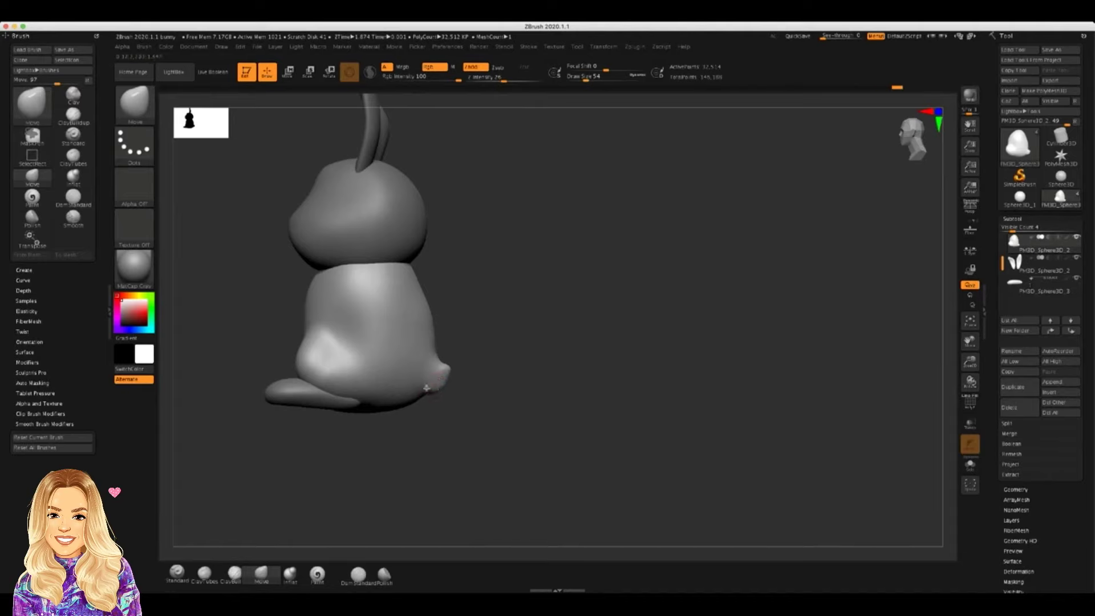
pyautogui.moveTo(530, 409); pyautogui.dragTo(542, 479)
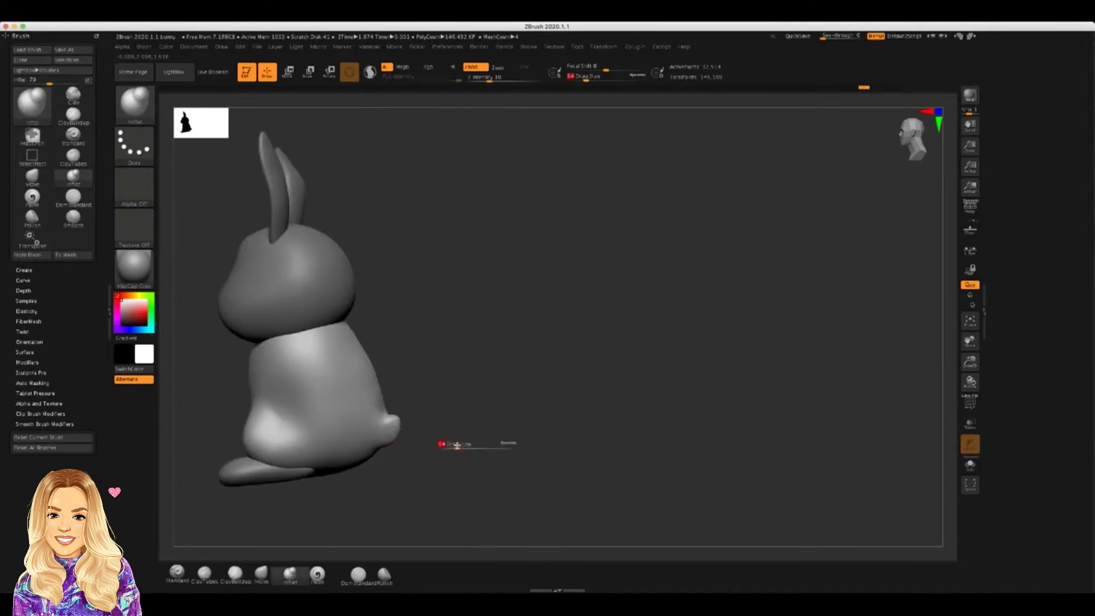
pyautogui.moveTo(406, 428)
pyautogui.mouseDown()
pyautogui.moveTo(378, 442)
pyautogui.moveTo(604, 427)
pyautogui.moveTo(738, 445)
pyautogui.moveTo(753, 411)
pyautogui.moveTo(670, 357)
pyautogui.moveTo(726, 374)
pyautogui.mouseUp()
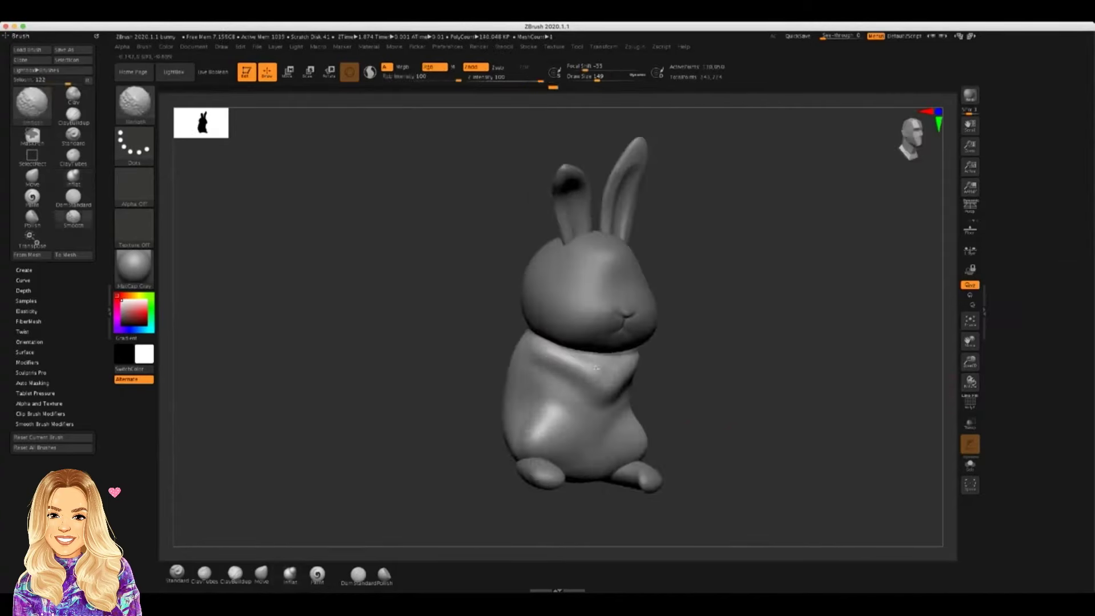
pyautogui.moveTo(649, 380); pyautogui.dragTo(755, 384)
pyautogui.click(1060, 382)
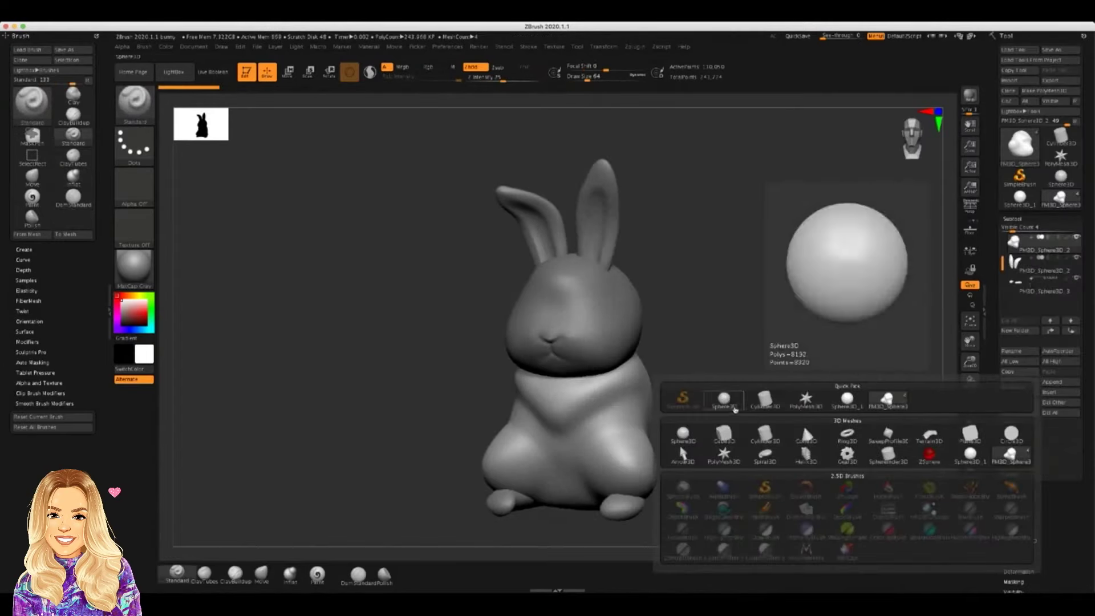
# Append a sphere and shrink and flatten it into an arm at the bunny's side.
pyautogui.click(843, 396)
pyautogui.press('w')
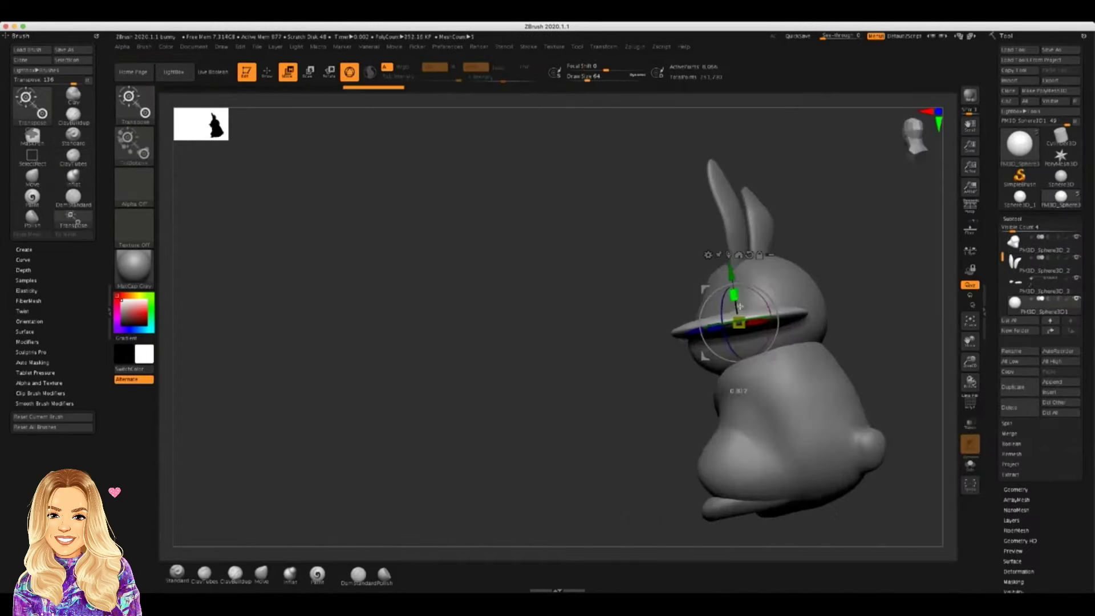
pyautogui.moveTo(738, 322); pyautogui.dragTo(564, 388)
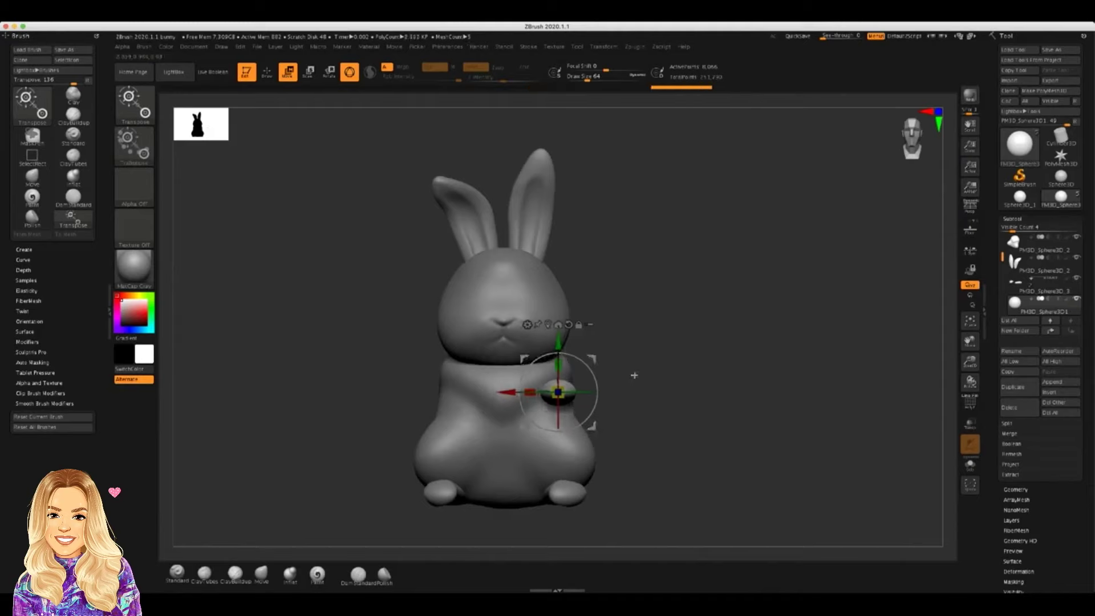
pyautogui.moveTo(631, 374); pyautogui.dragTo(713, 377)
# Mirror the arm to the other side with Zplugin > SubTool Master.
pyautogui.press('q')
pyautogui.click(634, 47)
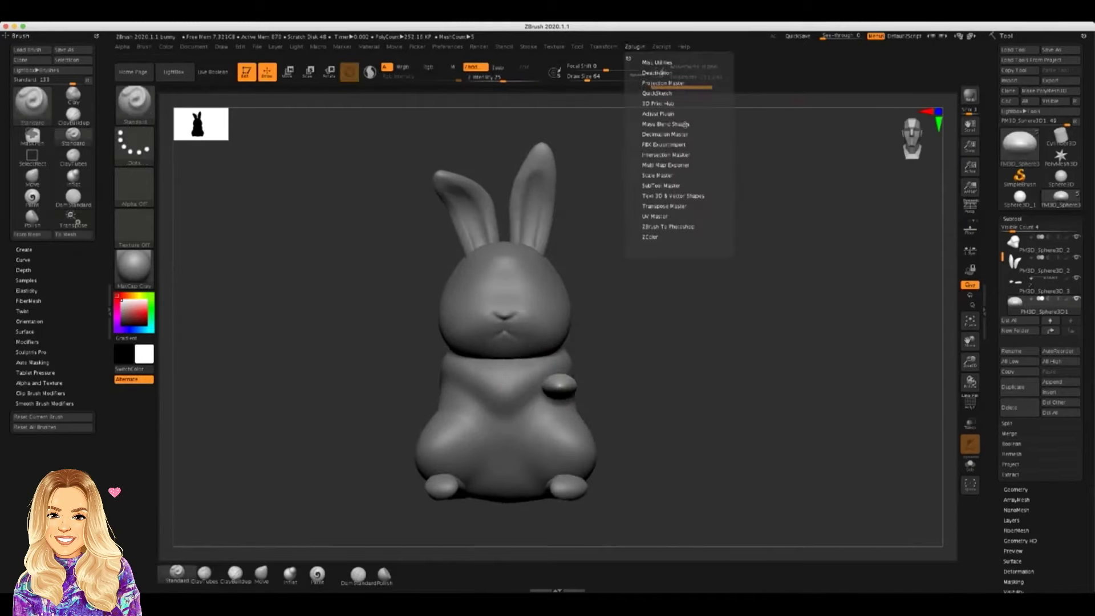
pyautogui.click(661, 185)
pyautogui.click(581, 285)
# Shape the arms across the chest with the Inflate and Move brushes and the gizmo.
pyautogui.click(290, 573)
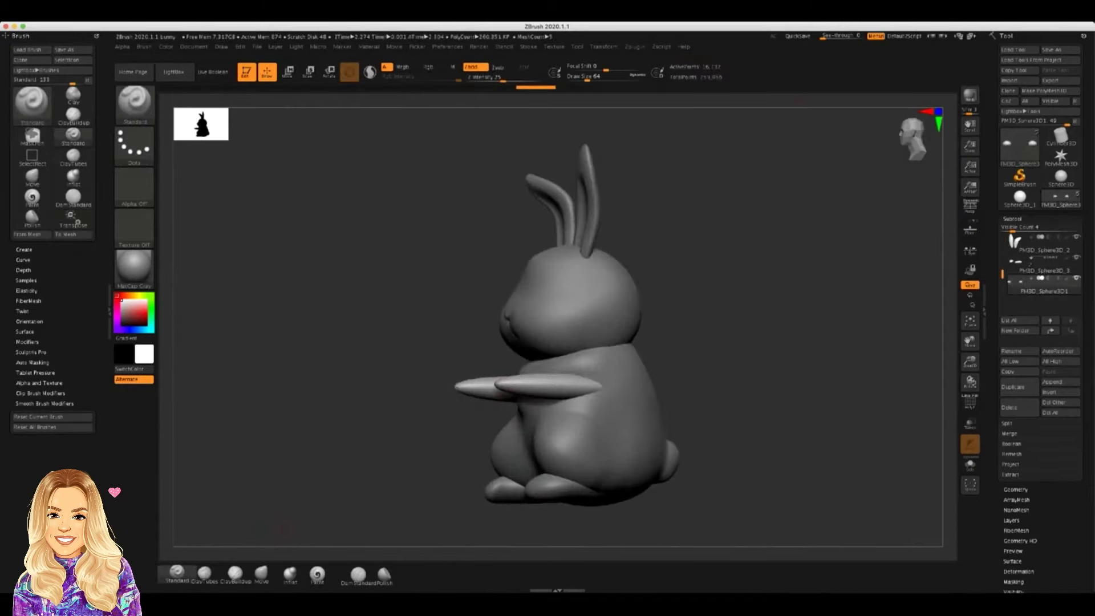
pyautogui.moveTo(260, 516)
pyautogui.mouseDown()
pyautogui.moveTo(552, 388)
pyautogui.moveTo(521, 390)
pyautogui.moveTo(571, 399)
pyautogui.mouseUp()
pyautogui.click(261, 573)
pyautogui.moveTo(571, 342)
pyautogui.mouseDown()
pyautogui.moveTo(513, 353)
pyautogui.moveTo(296, 500)
pyautogui.mouseUp()
pyautogui.moveTo(467, 498)
pyautogui.mouseDown()
pyautogui.moveTo(281, 489)
pyautogui.moveTo(356, 545)
pyautogui.mouseUp()
pyautogui.click(290, 573)
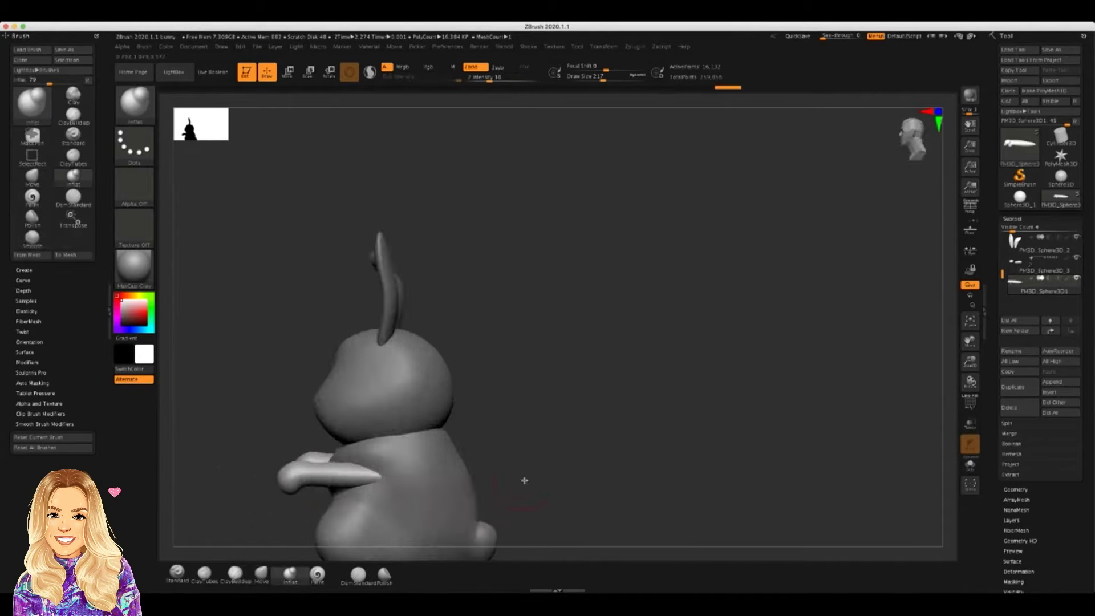
pyautogui.moveTo(325, 474); pyautogui.dragTo(464, 447)
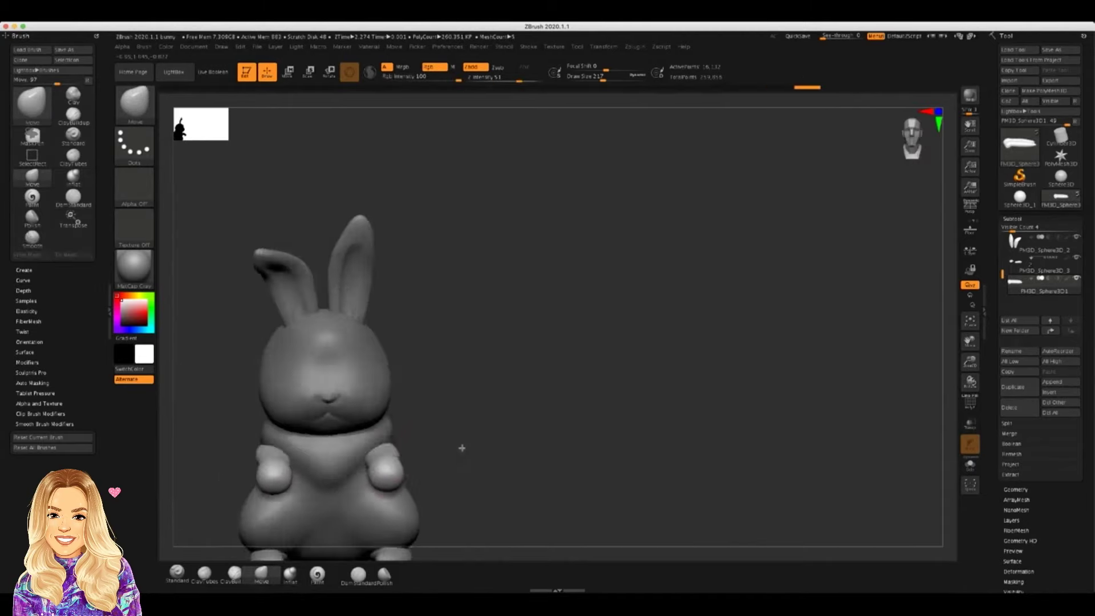
pyautogui.press('w')
pyautogui.moveTo(570, 342)
pyautogui.mouseDown()
pyautogui.moveTo(740, 342)
pyautogui.moveTo(419, 433)
pyautogui.moveTo(648, 464)
pyautogui.moveTo(490, 446)
pyautogui.moveTo(653, 442)
pyautogui.mouseUp()
pyautogui.press('q')
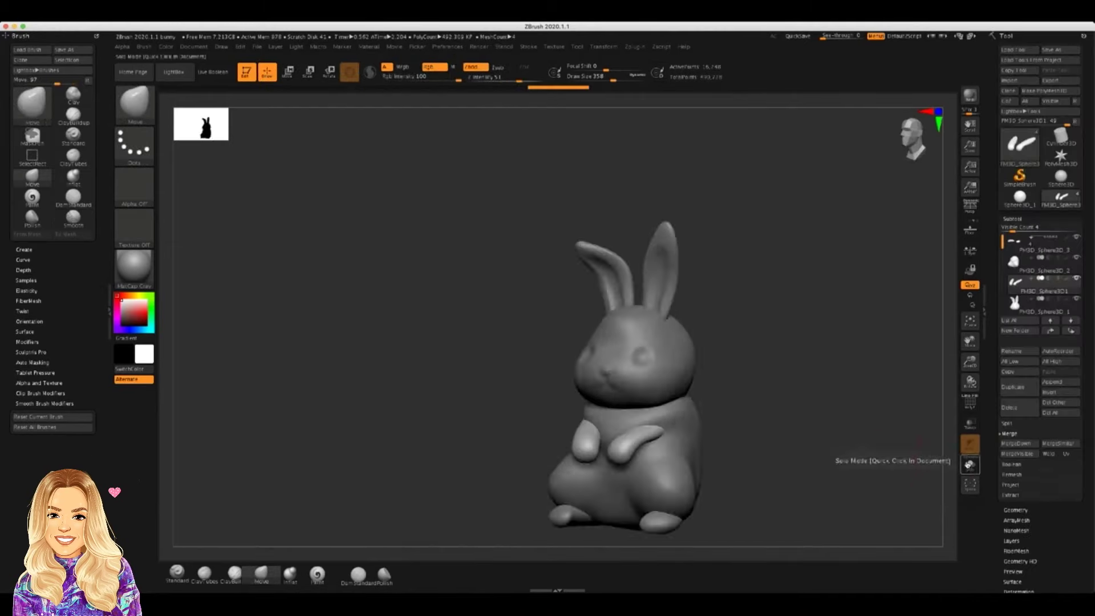
# Carve finger creases into the paws with DamStandard at a small brush size, soloing the arms.
pyautogui.click(357, 573)
pyautogui.press('s')
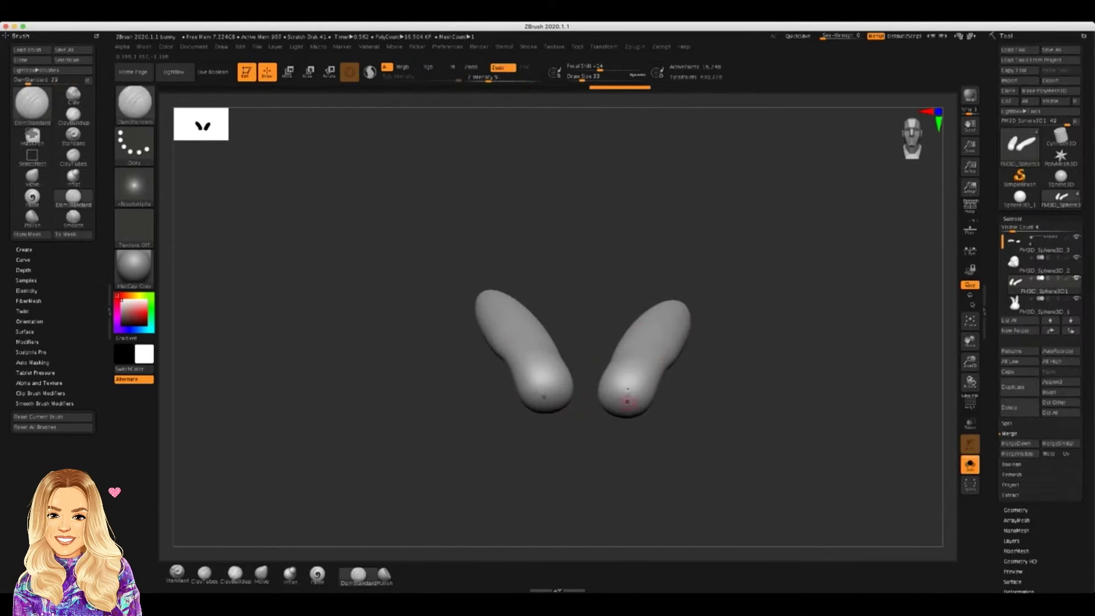
pyautogui.moveTo(634, 419); pyautogui.dragTo(689, 322)
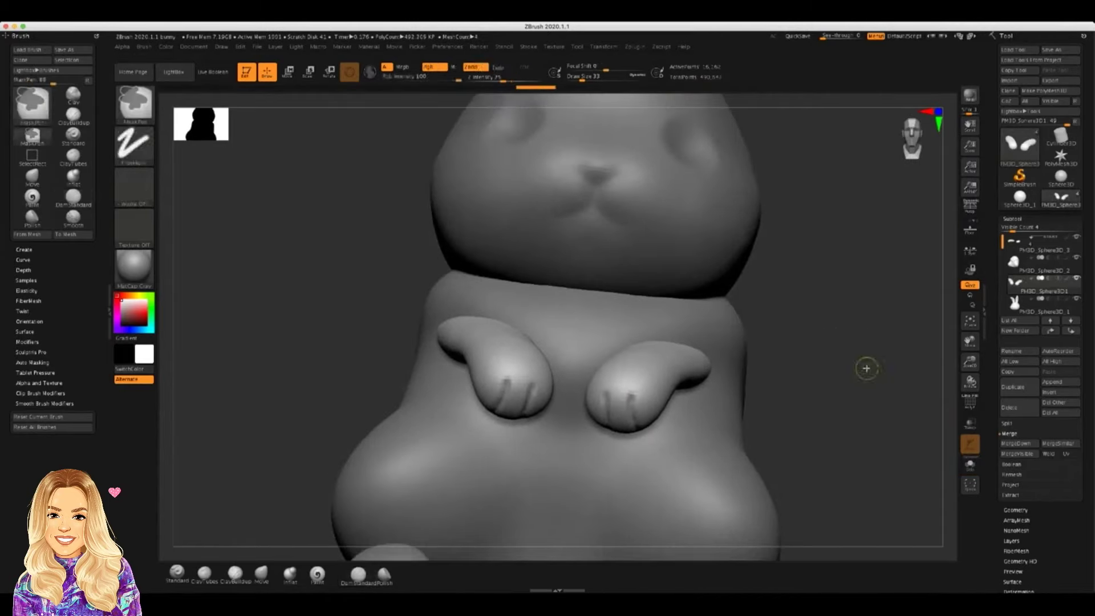
pyautogui.click(970, 465)
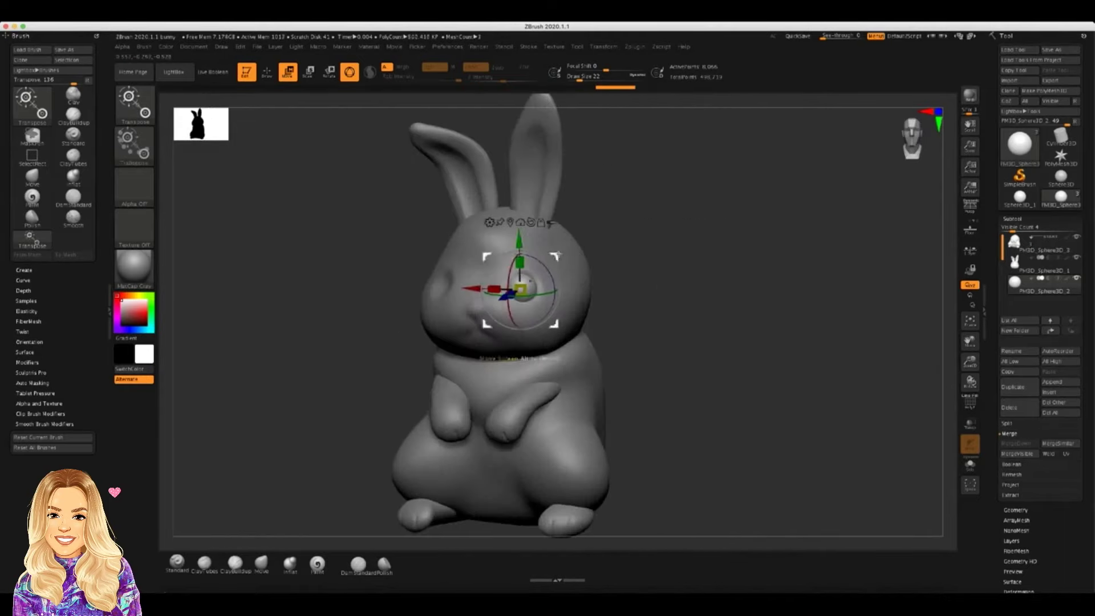
# Carve eye sockets into the face from profile views and select the eye sphere for positioning.
pyautogui.moveTo(695, 293); pyautogui.dragTo(561, 256)
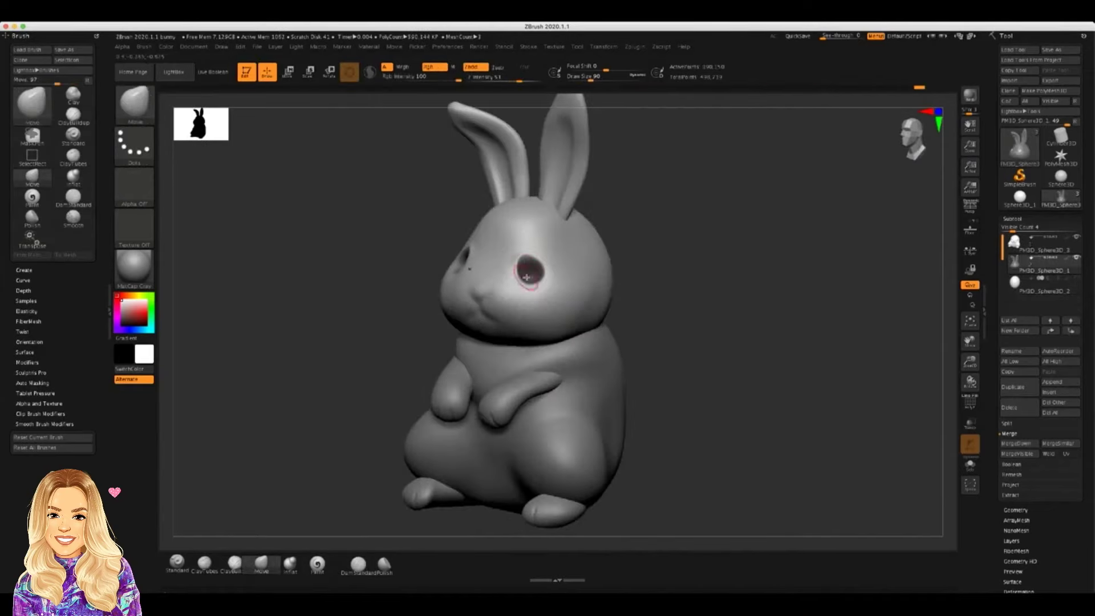
pyautogui.moveTo(628, 296)
pyautogui.mouseDown()
pyautogui.moveTo(709, 303)
pyautogui.moveTo(660, 273)
pyautogui.moveTo(702, 293)
pyautogui.moveTo(541, 258)
pyautogui.mouseUp()
pyautogui.press('s')
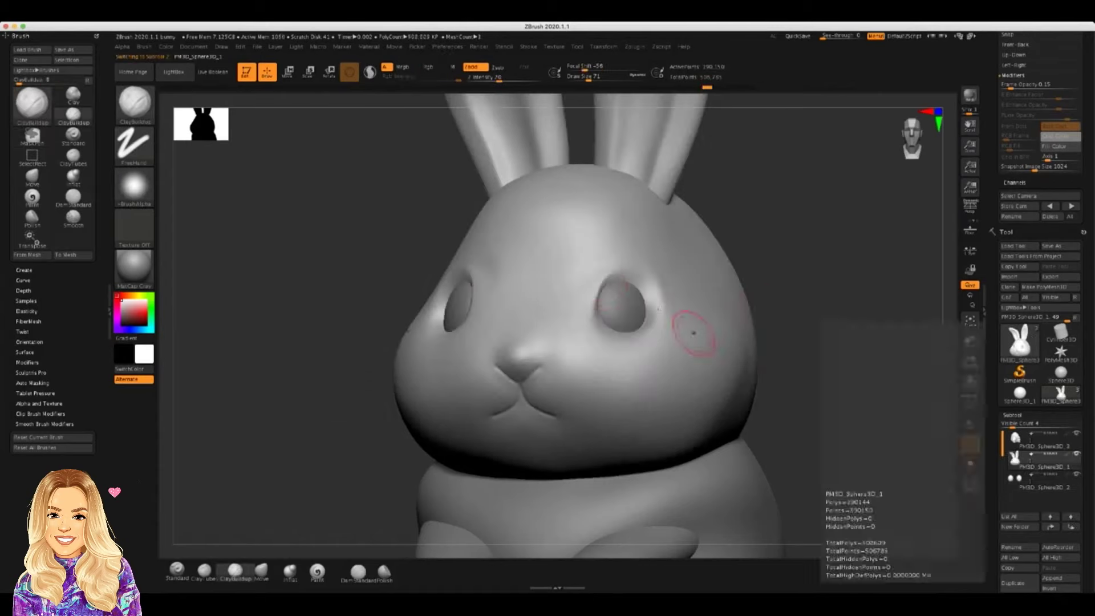
pyautogui.press('s')
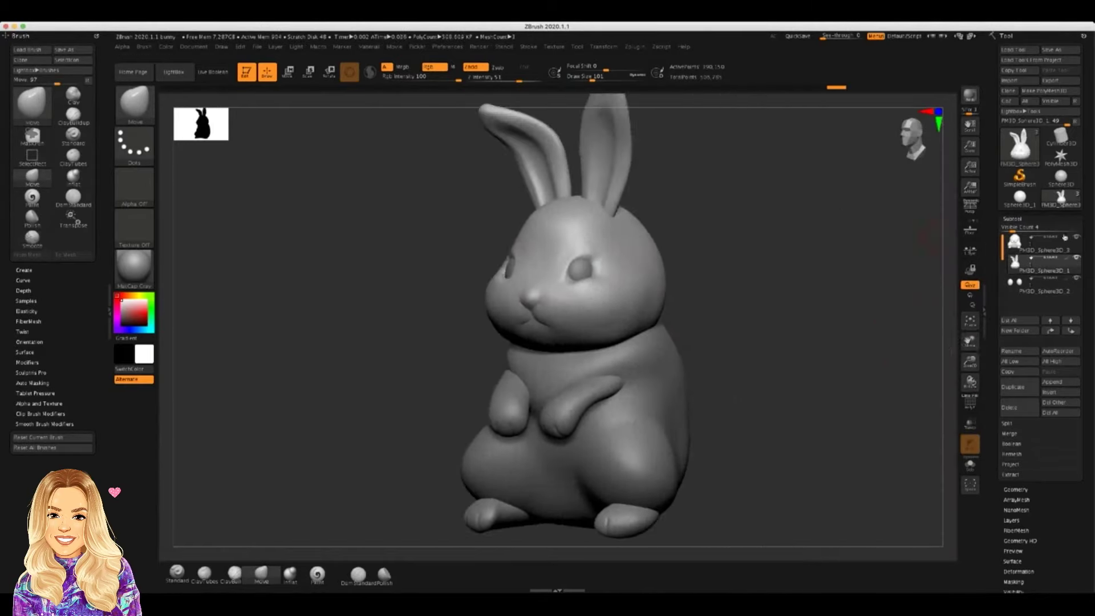
pyautogui.keyDown('alt'); pyautogui.click(582, 274); pyautogui.keyUp('alt')
pyautogui.press('w')
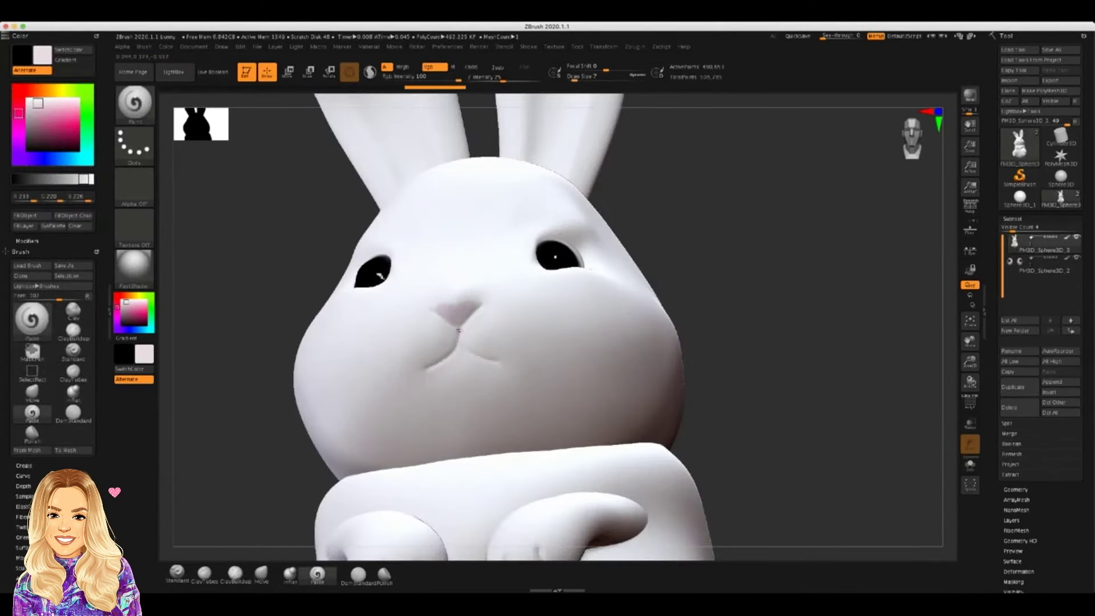
# Zoom in on the face and paint pink blush beneath the right eye.
pyautogui.moveTo(798, 342)
pyautogui.mouseDown()
pyautogui.moveTo(827, 319)
pyautogui.moveTo(798, 256)
pyautogui.mouseUp()
pyautogui.moveTo(602, 239); pyautogui.dragTo(656, 235)
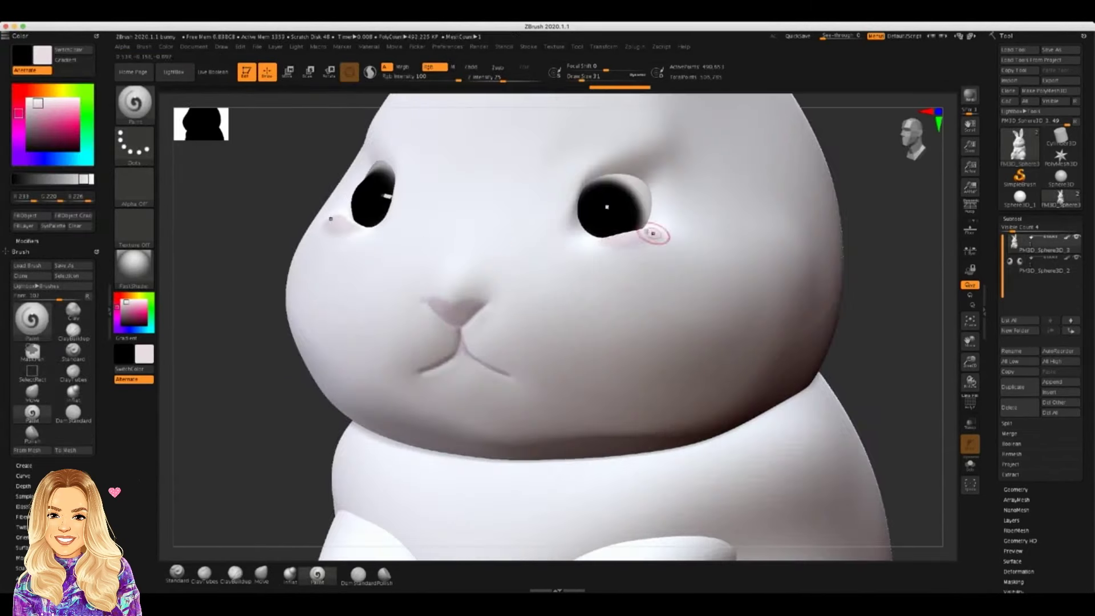